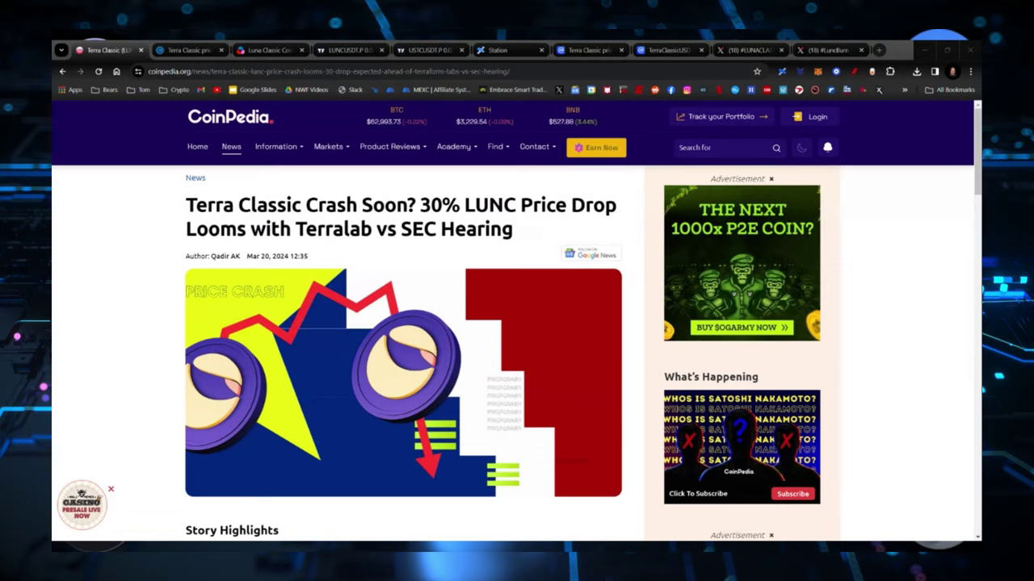
- Read the CoinPedia article on the LUNC price drop and SEC hearing, through its price forecast and Looking Ahead sections
scroll(621, 233, down, 6)
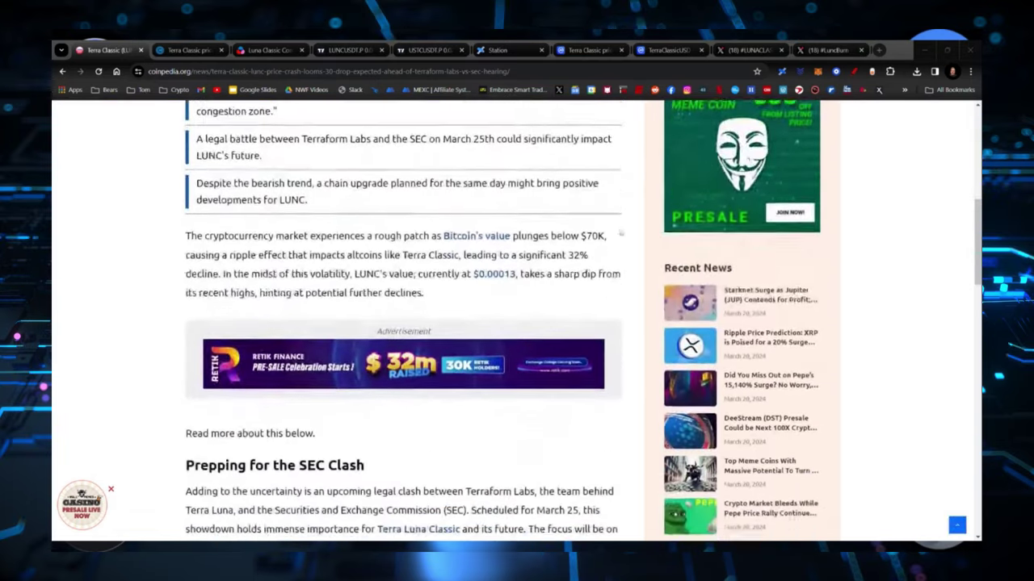
scroll(621, 234, down, 5)
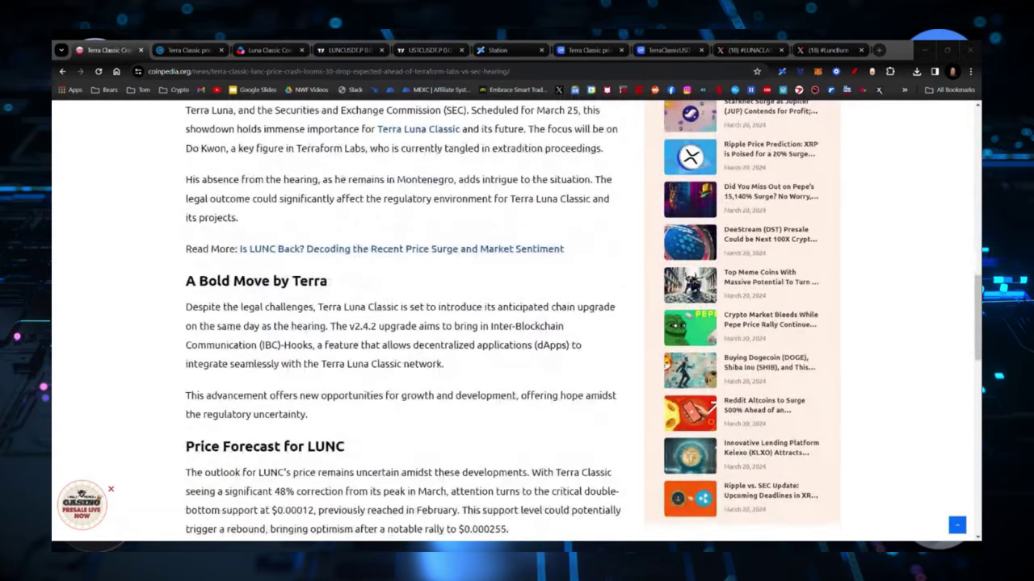
scroll(496, 206, down, 2)
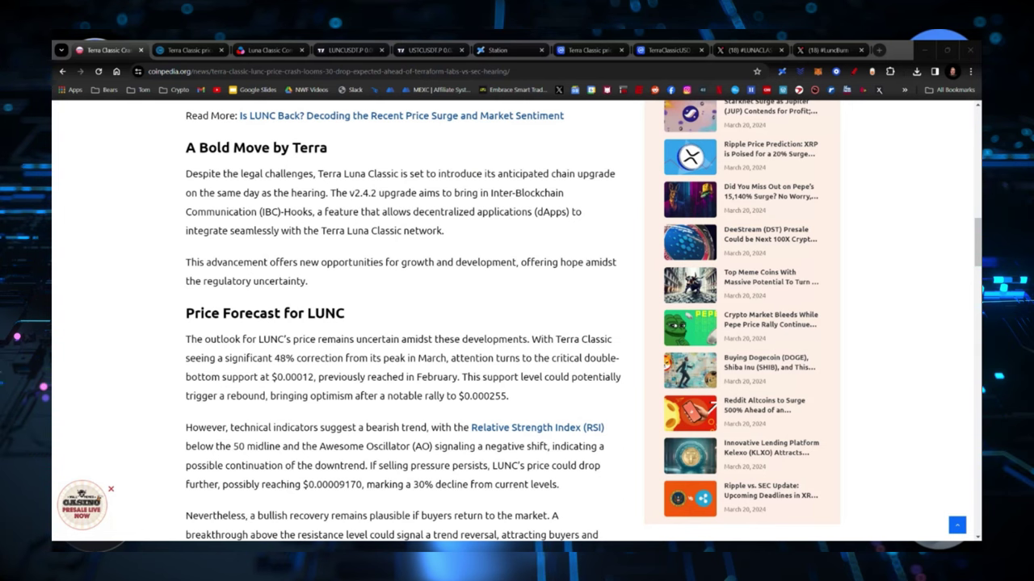
scroll(174, 331, down, 1)
scroll(174, 331, down, 4)
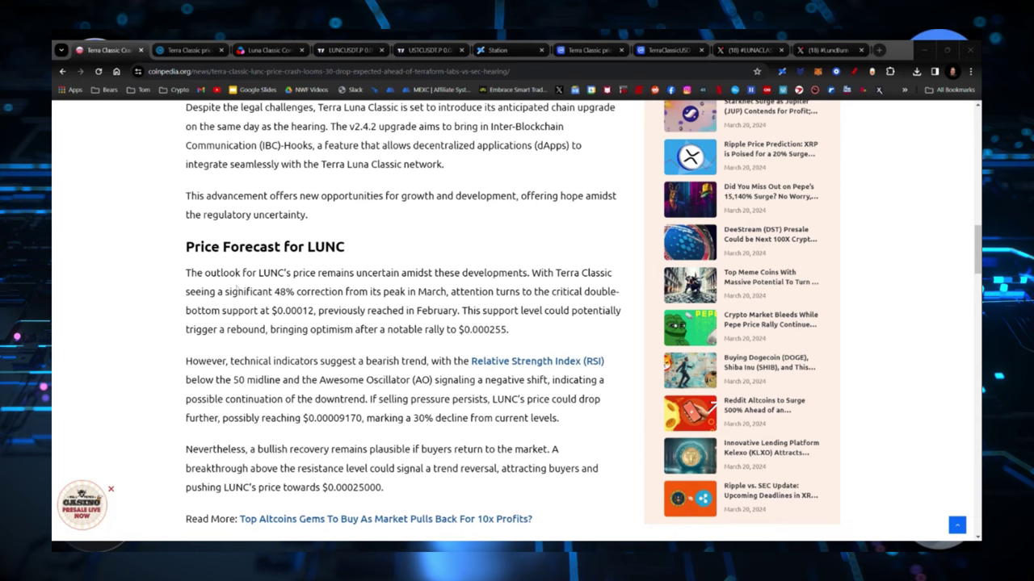
scroll(288, 280, down, 5)
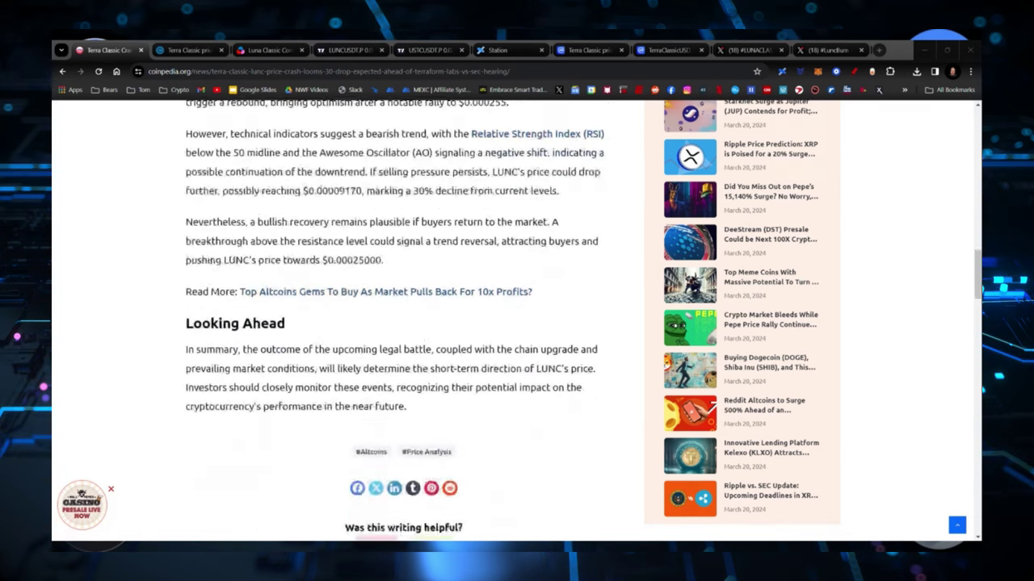
- Switch to the crypto.news article and review its short-term and long-term LUNC price predictions, highlighting the February 2025 Wallet Investor figure
click(177, 50)
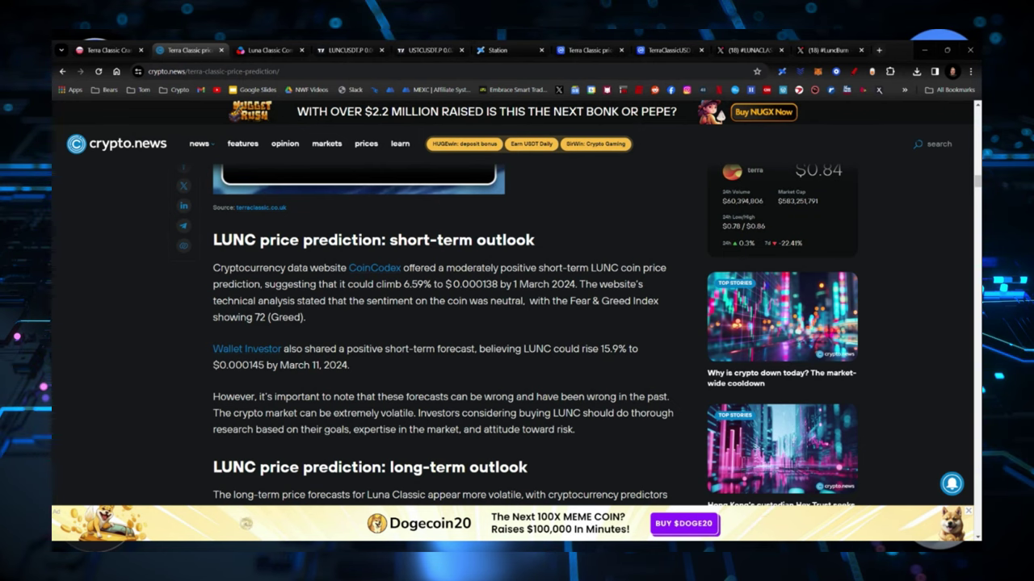
scroll(442, 339, down, 6)
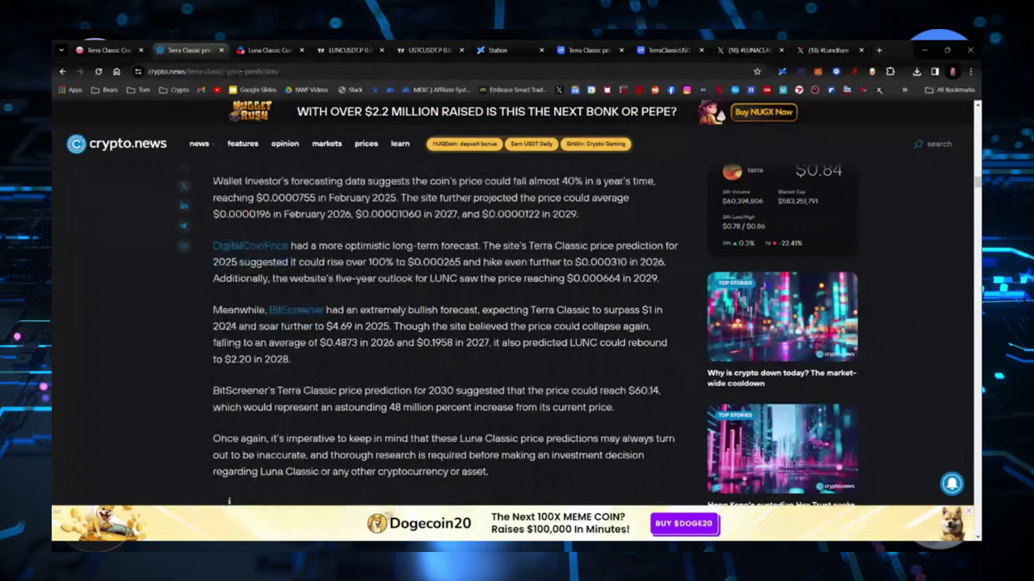
scroll(442, 339, up, 3)
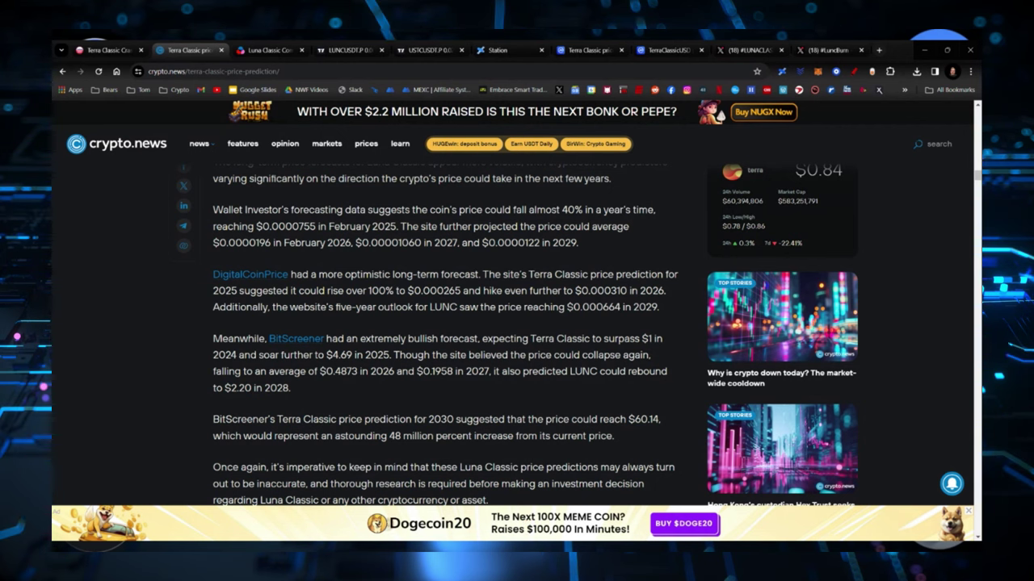
scroll(445, 339, down, 2)
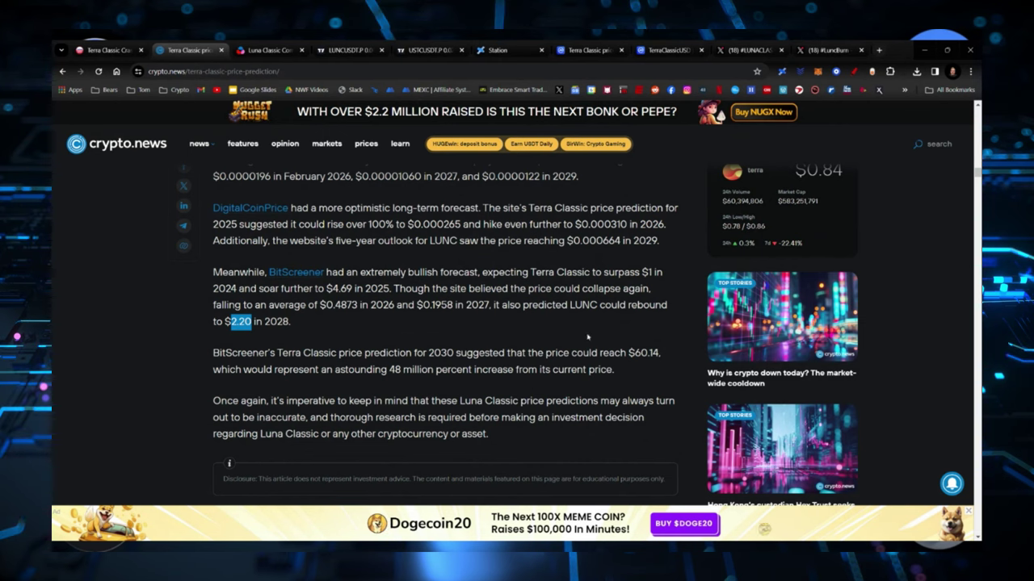
scroll(555, 327, up, 1)
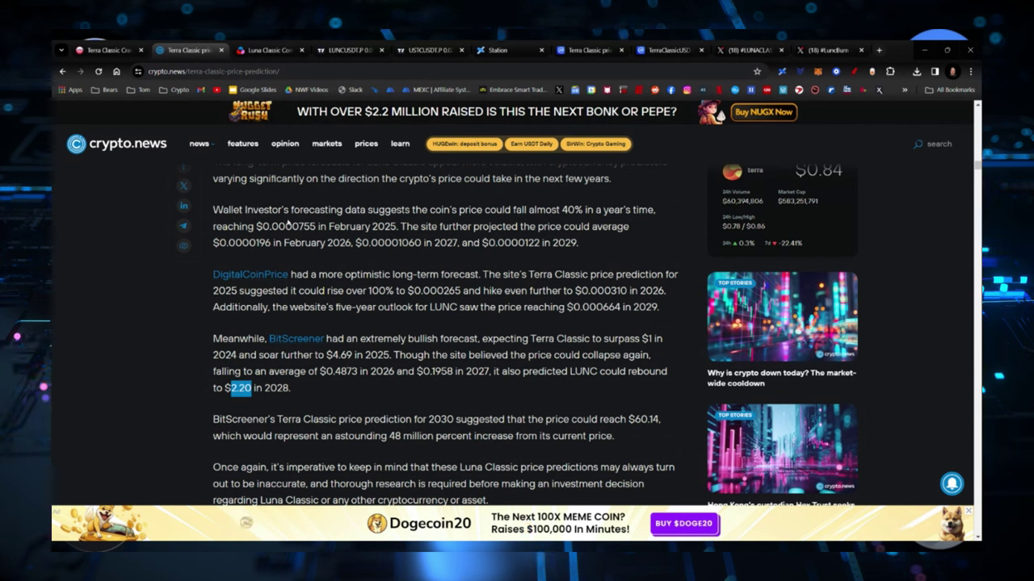
drag(272, 226, 315, 227)
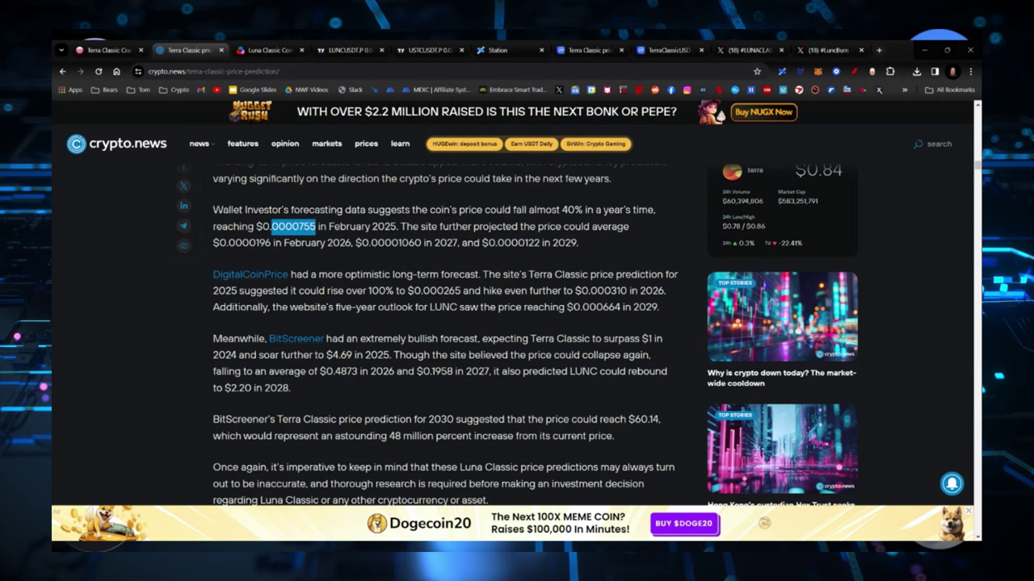
click(603, 326)
scroll(602, 325, up, 2)
scroll(444, 340, down, 3)
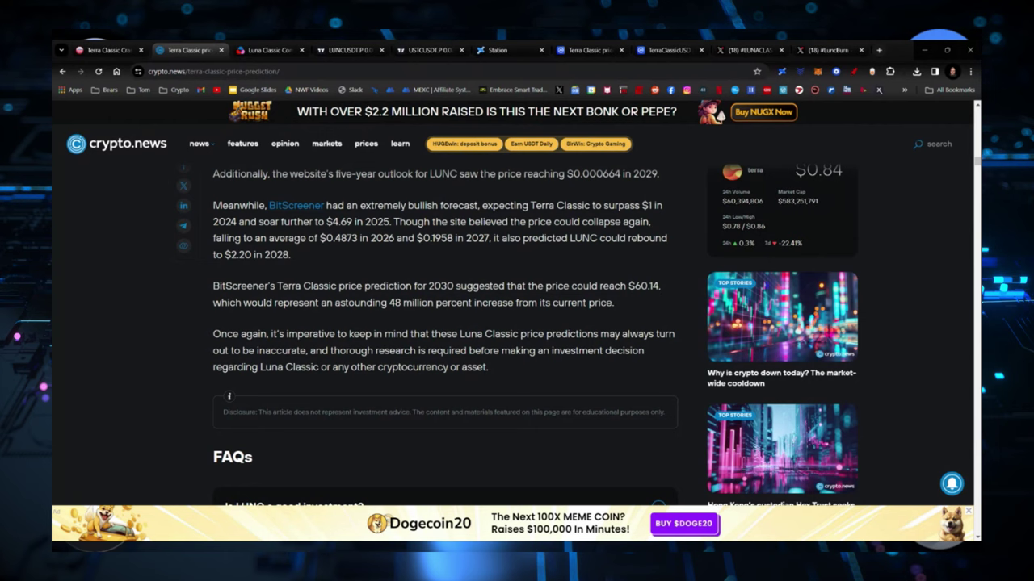
- Bring up the LUNC/Tether perpetual futures daily chart and examine the recent price action with its drawn trendlines
click(266, 50)
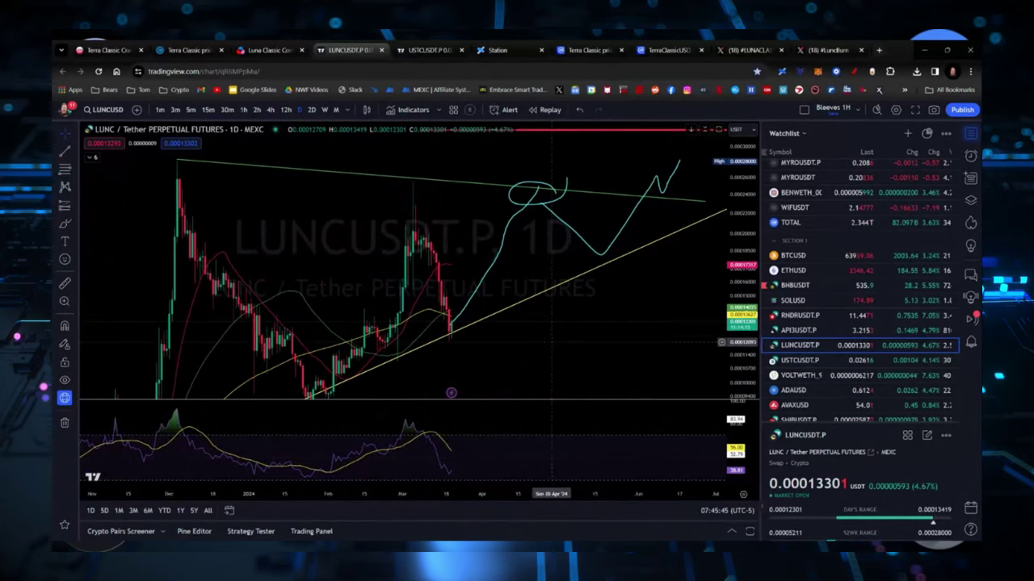
drag(513, 349, 492, 349)
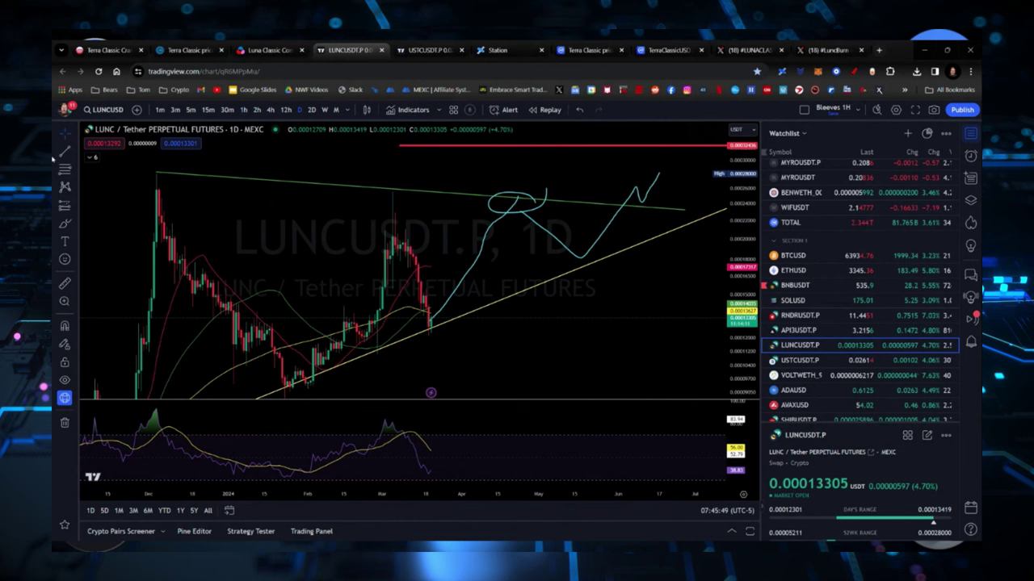
- Brush a rising path from the current LUNC price to the circled upper trendline area and circle the trendline support
click(65, 225)
mouse_move(430, 326)
mouse_down()
mouse_move(473, 284)
mouse_move(517, 202)
mouse_up()
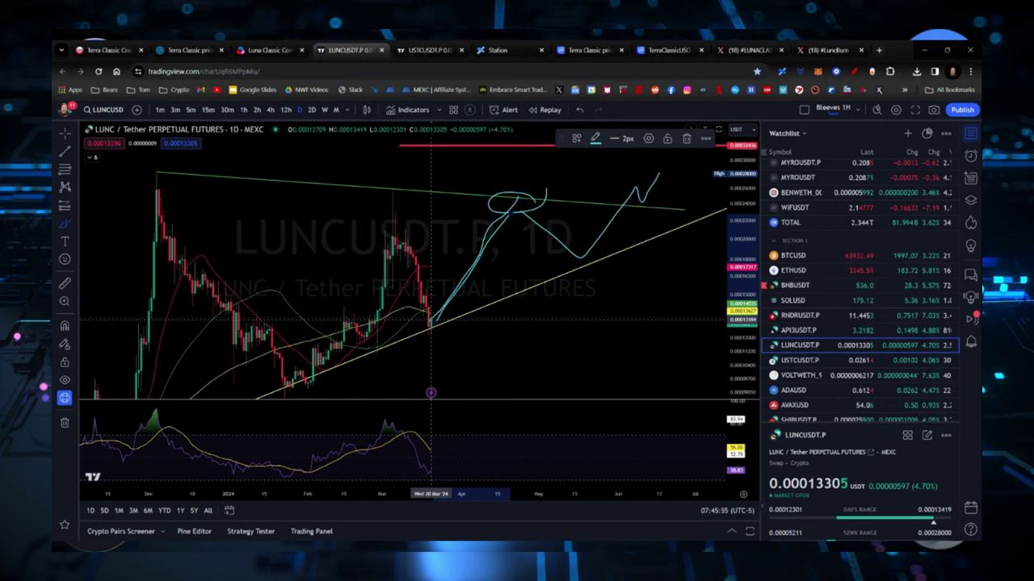
mouse_move(436, 325)
mouse_down()
mouse_move(410, 341)
mouse_move(436, 340)
mouse_move(426, 331)
mouse_up()
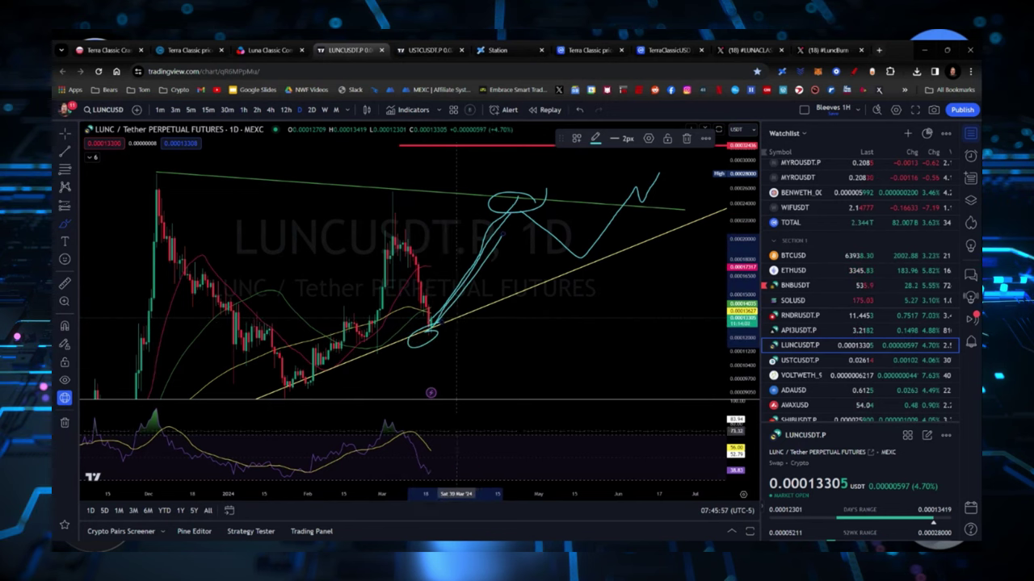
click(579, 110)
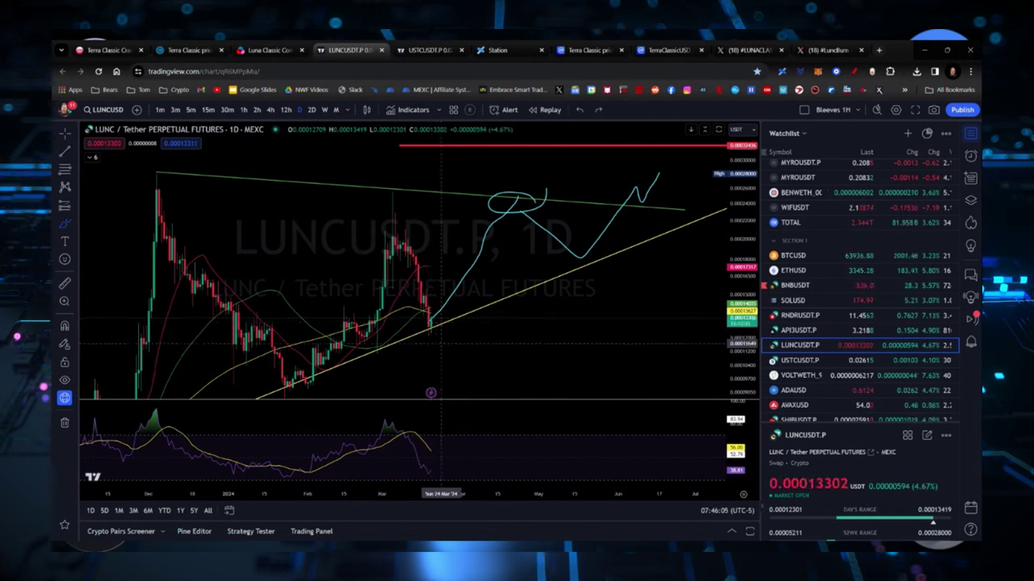
- Examine the longer LUNC price history and where the yellow rising trendline meets the red resistance line
scroll(706, 283, down, 2)
drag(743, 291, 748, 338)
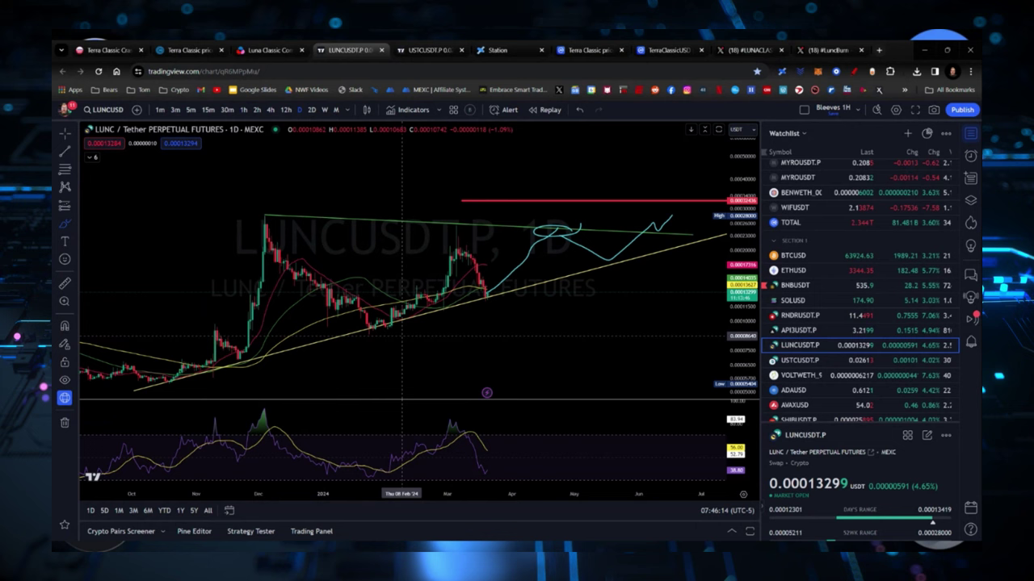
scroll(541, 323, down, 1)
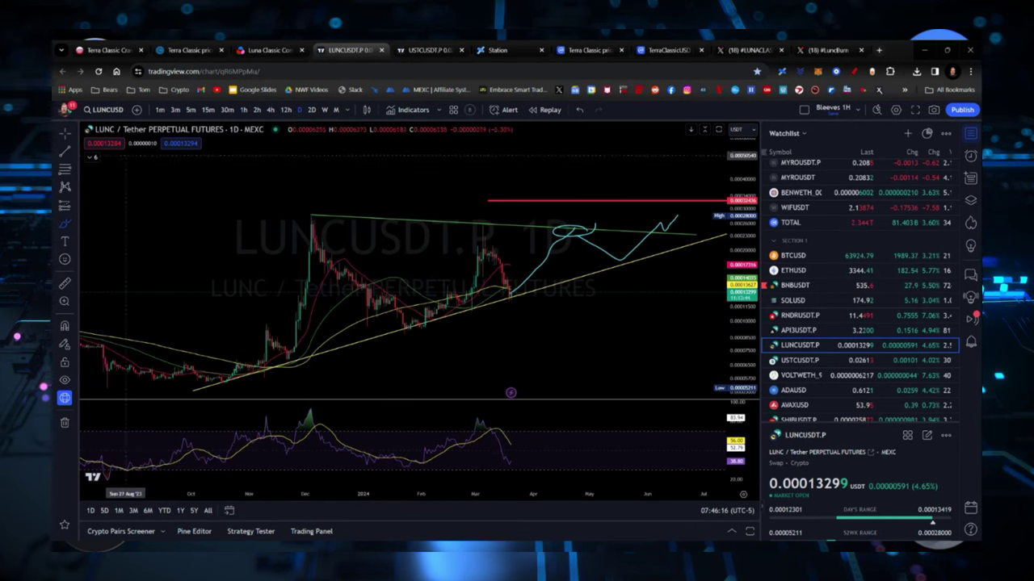
scroll(622, 324, right, 5)
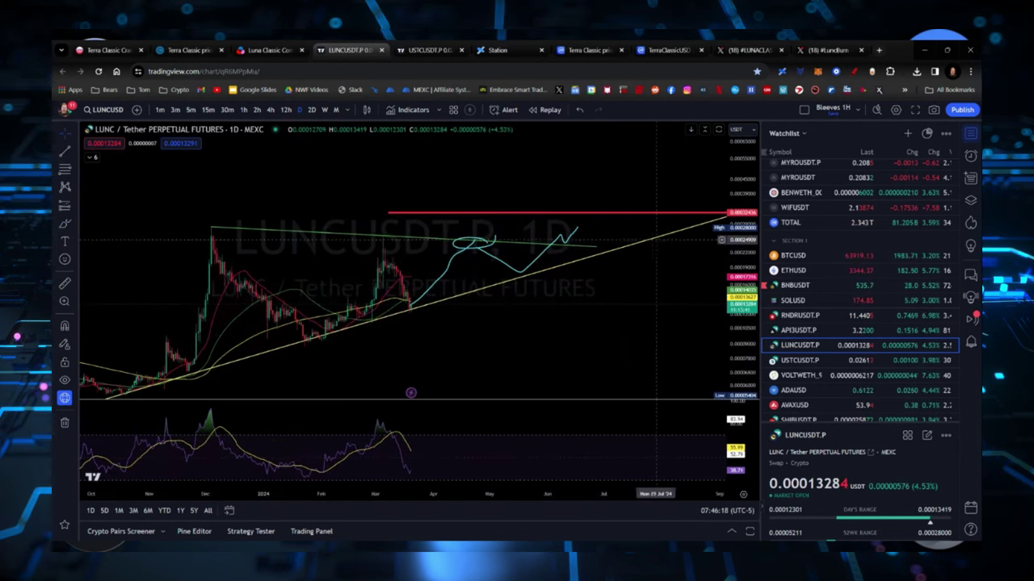
scroll(632, 278, left, 1)
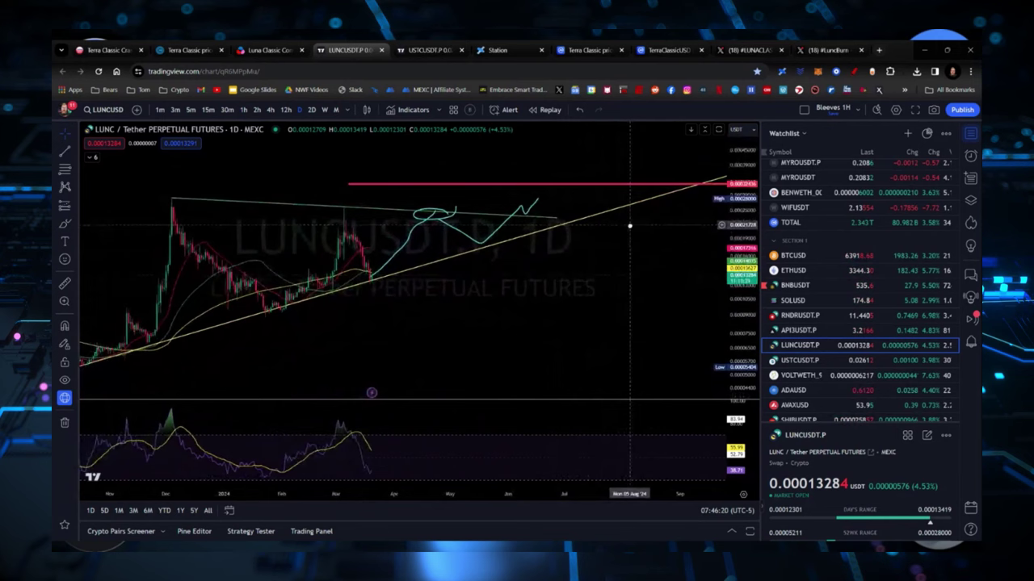
scroll(421, 315, left, 3)
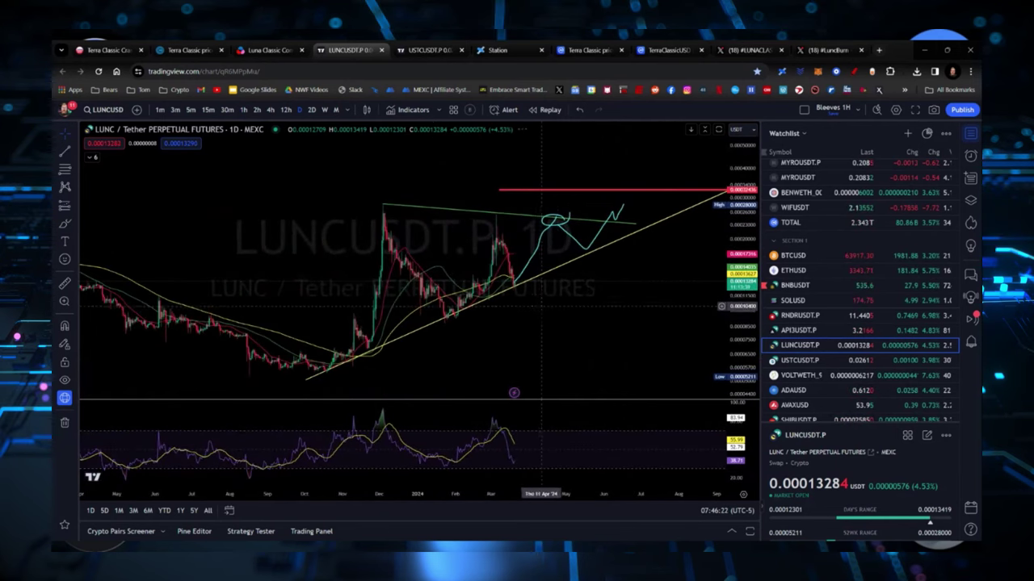
scroll(424, 323, down, 3)
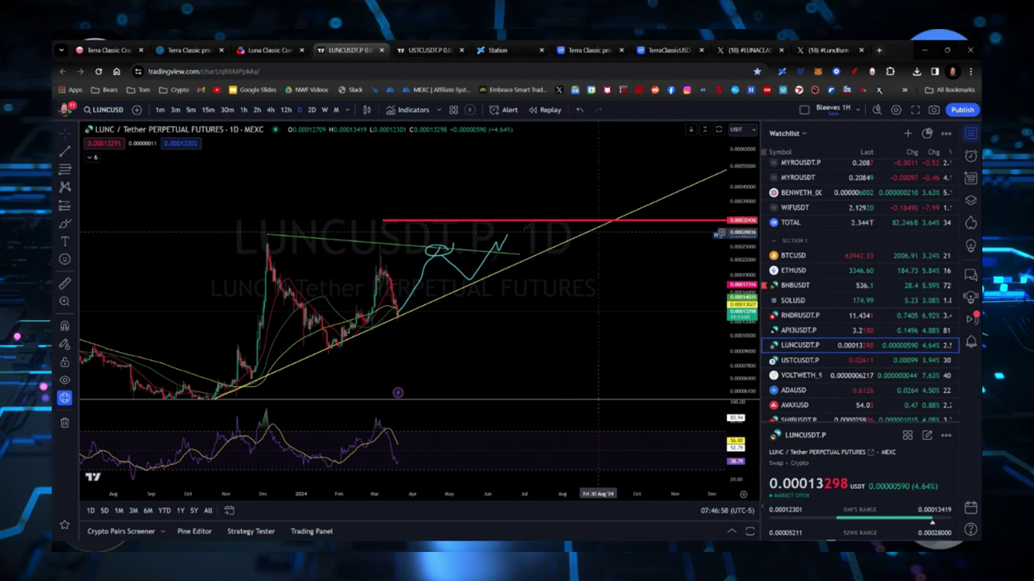
scroll(545, 242, down, 3)
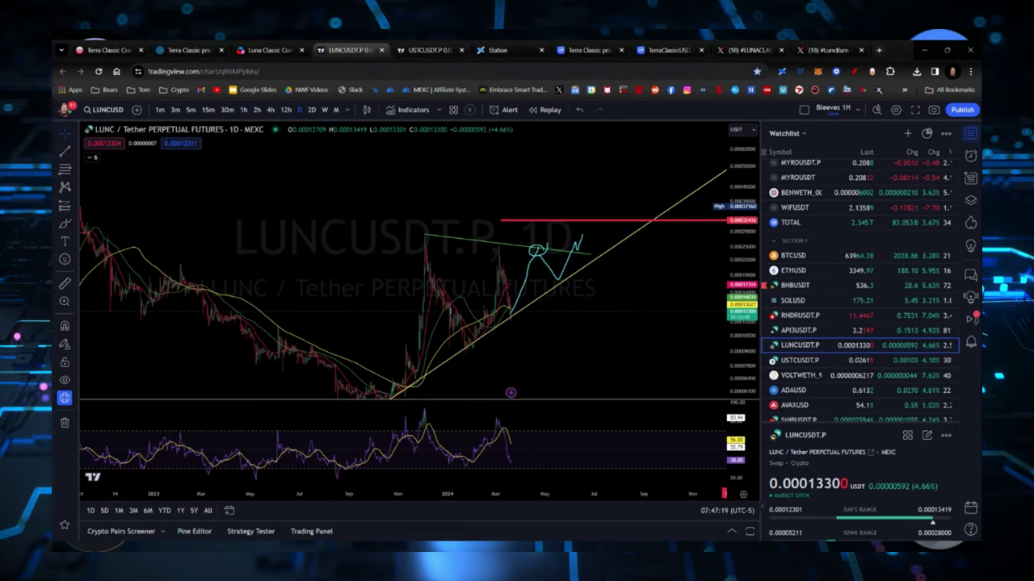
- On the USTC/Tether daily chart, move the yellow rising trendline's far end to about 0.103 at 30 December 2024
key(ctrl+Tab)
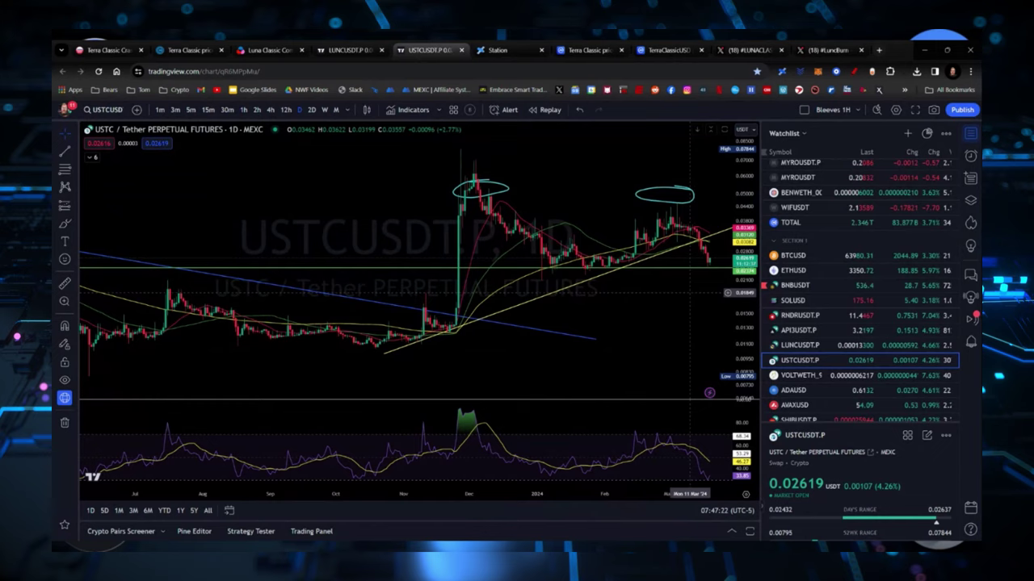
drag(690, 293, 563, 286)
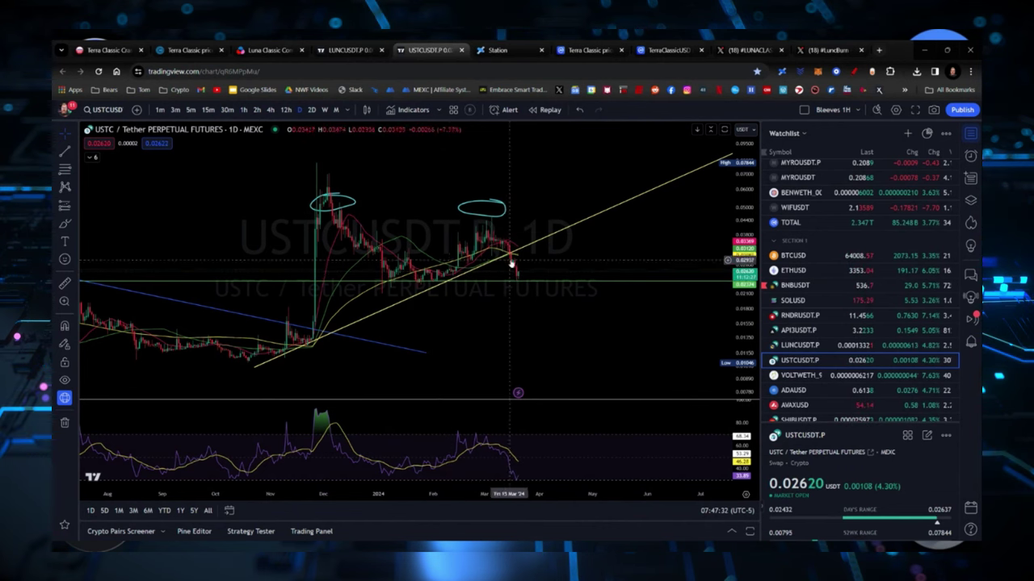
scroll(515, 274, right, 5)
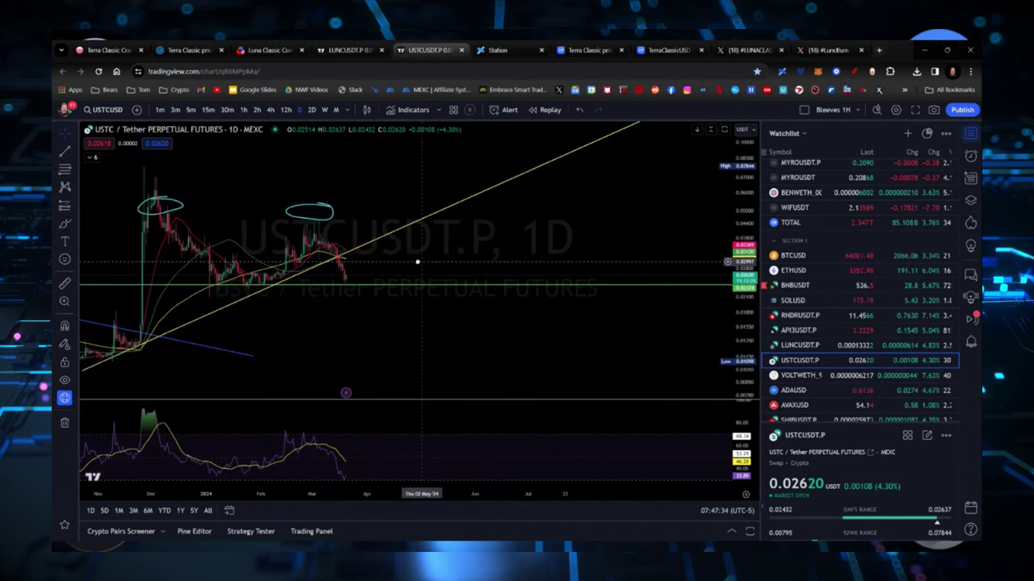
scroll(474, 259, down, 5)
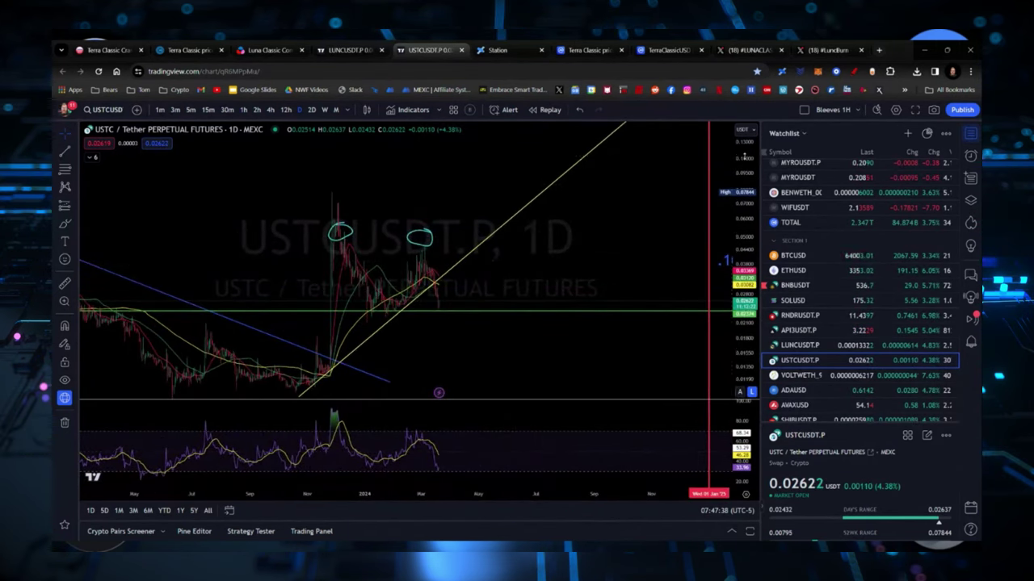
scroll(739, 258, down, 3)
drag(707, 141, 709, 194)
drag(720, 267, 687, 266)
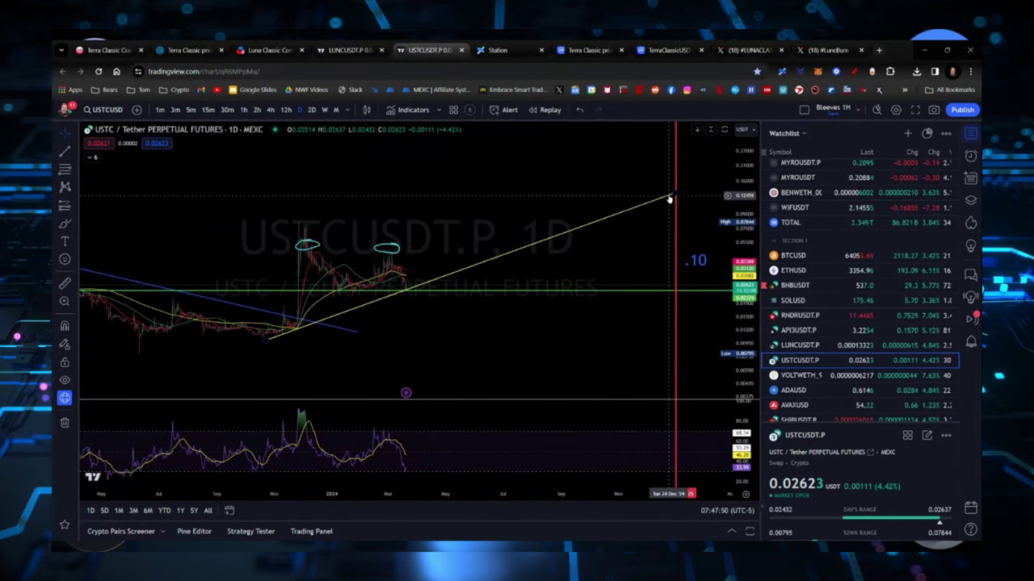
drag(670, 199, 675, 209)
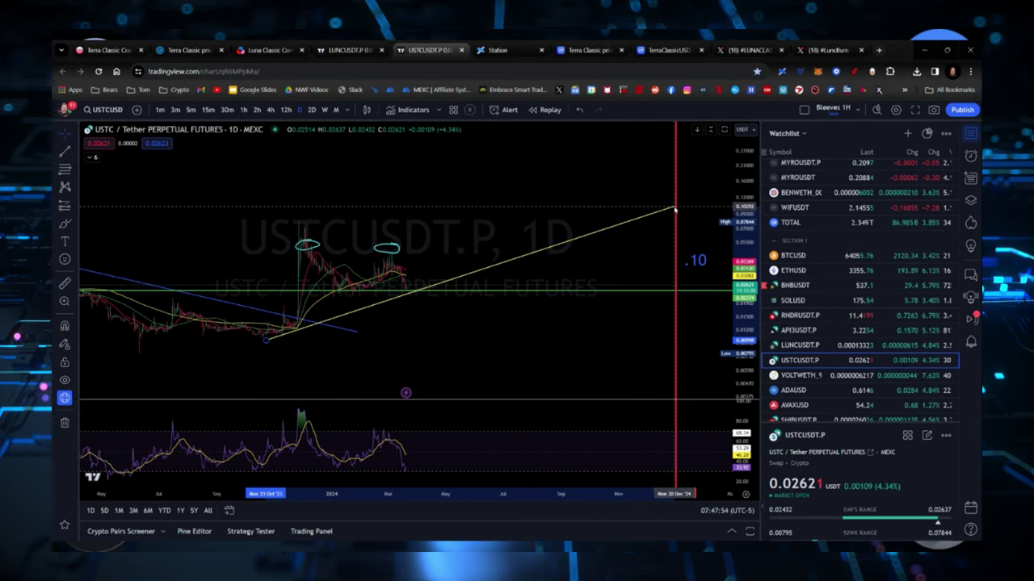
- Reposition the start point of the yellow USTC trendline just beneath the October 2023 price low
scroll(287, 396, up, 3)
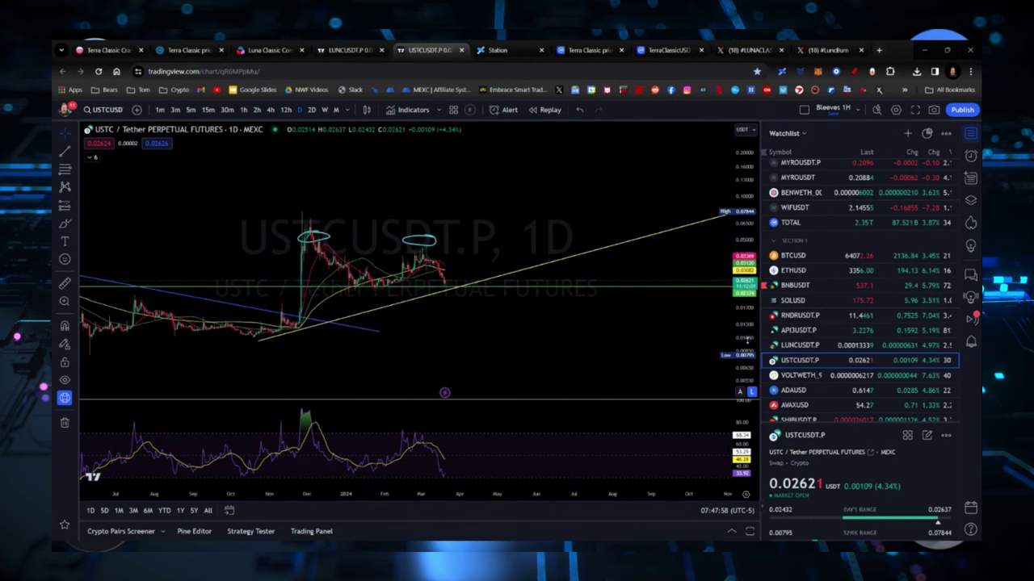
drag(256, 378, 261, 335)
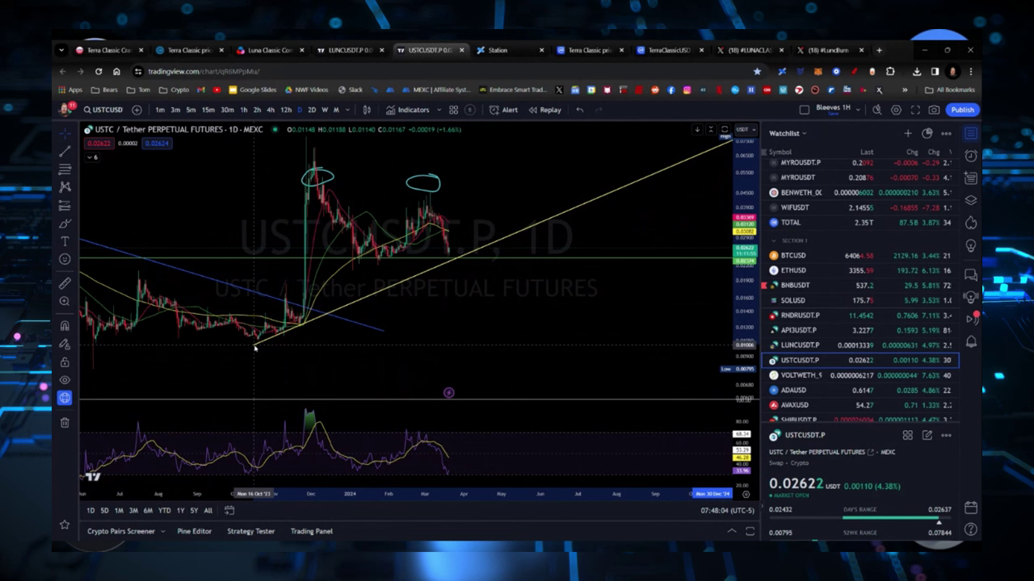
drag(260, 346, 261, 343)
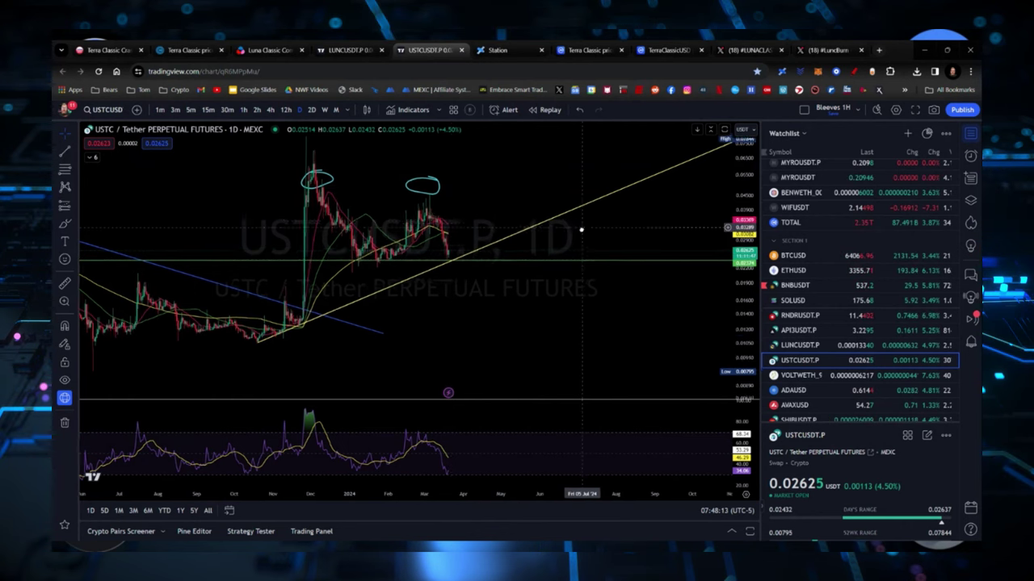
- Reset the USTC chart view and draw a descending trendline from the November 2023 spike at about 0.080 through the second circled peak to mid-May 2024
key(alt+r)
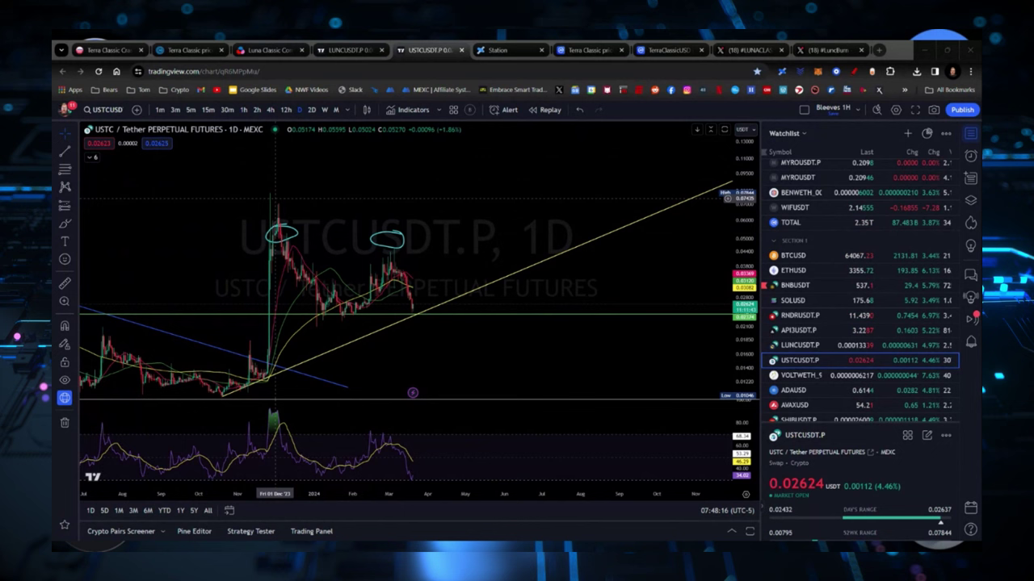
click(66, 151)
click(261, 191)
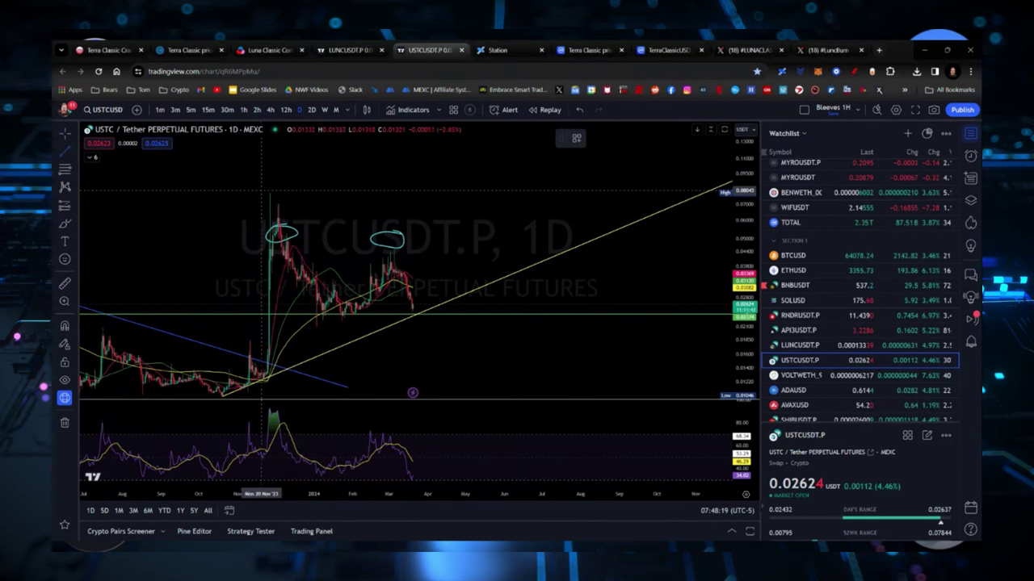
click(483, 281)
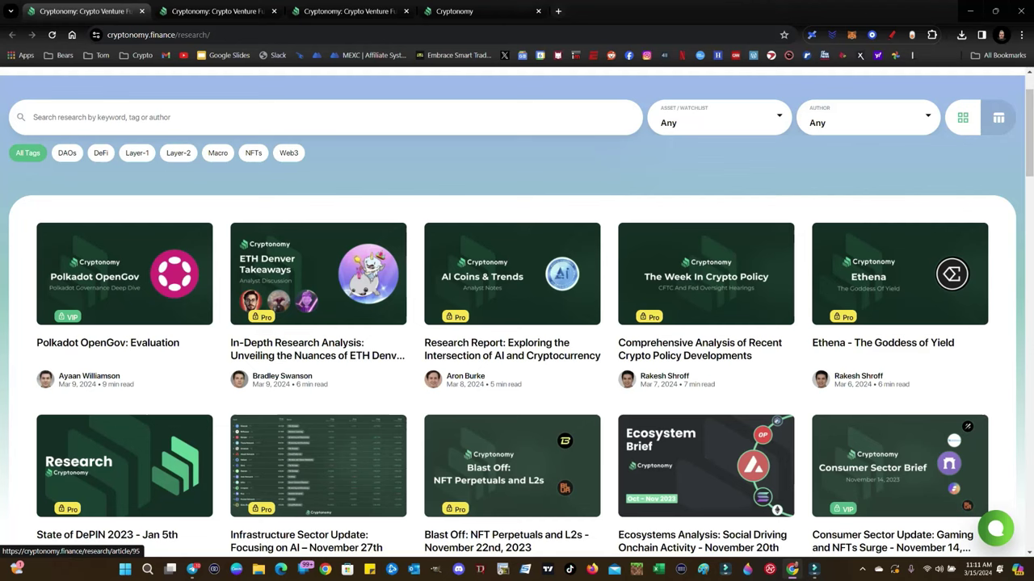
- Browse Cryptonomy's research articles, its corporate benefits, and the private wealth management onboarding process
scroll(517, 313, down, 2)
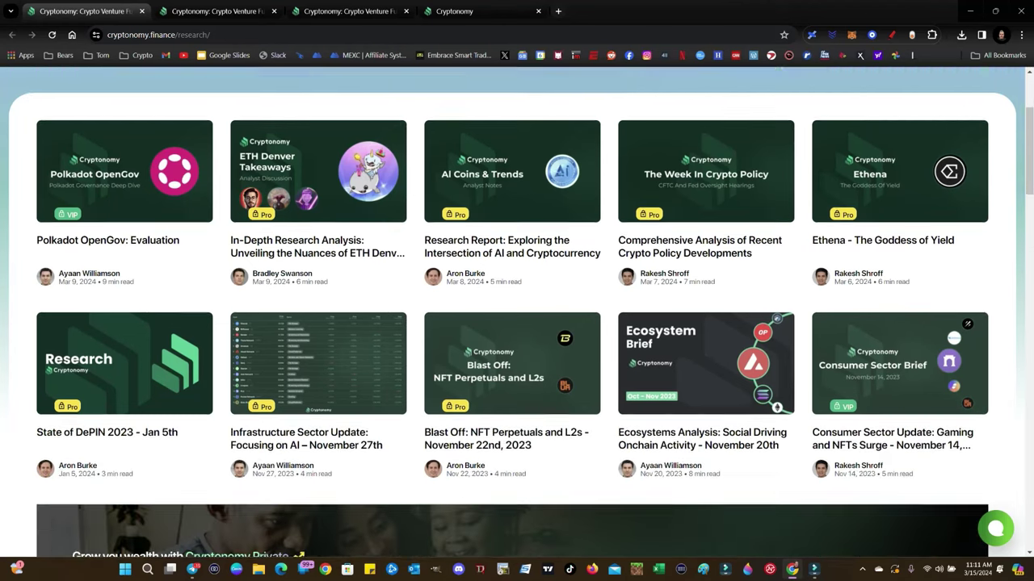
scroll(512, 312, down, 3)
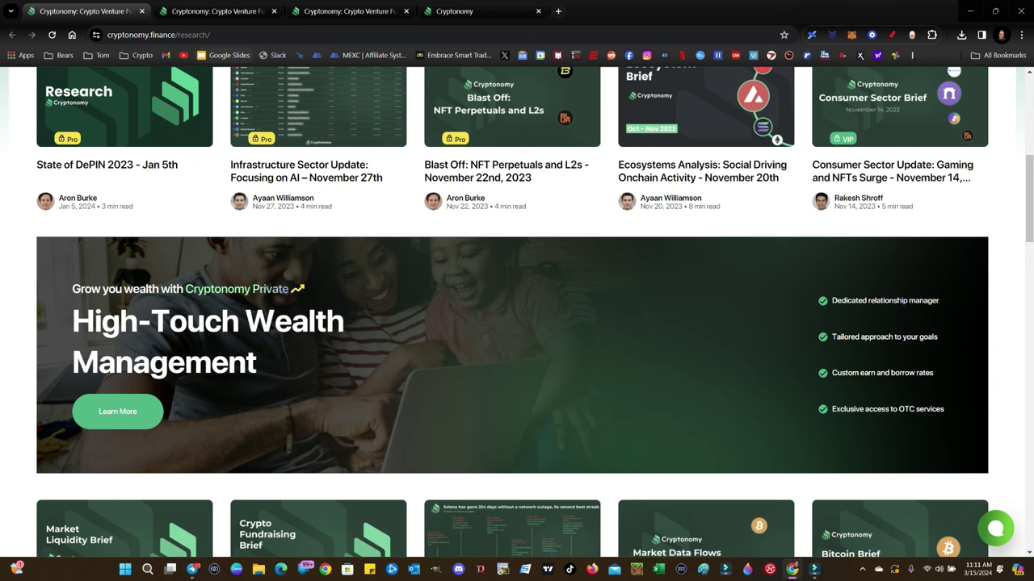
key(ctrl+Tab)
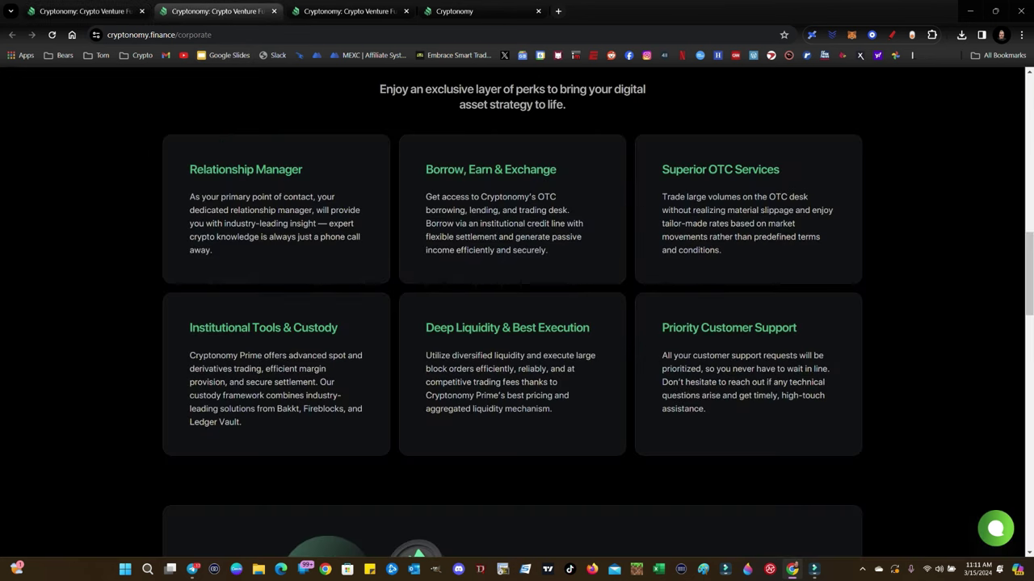
scroll(517, 313, up, 3)
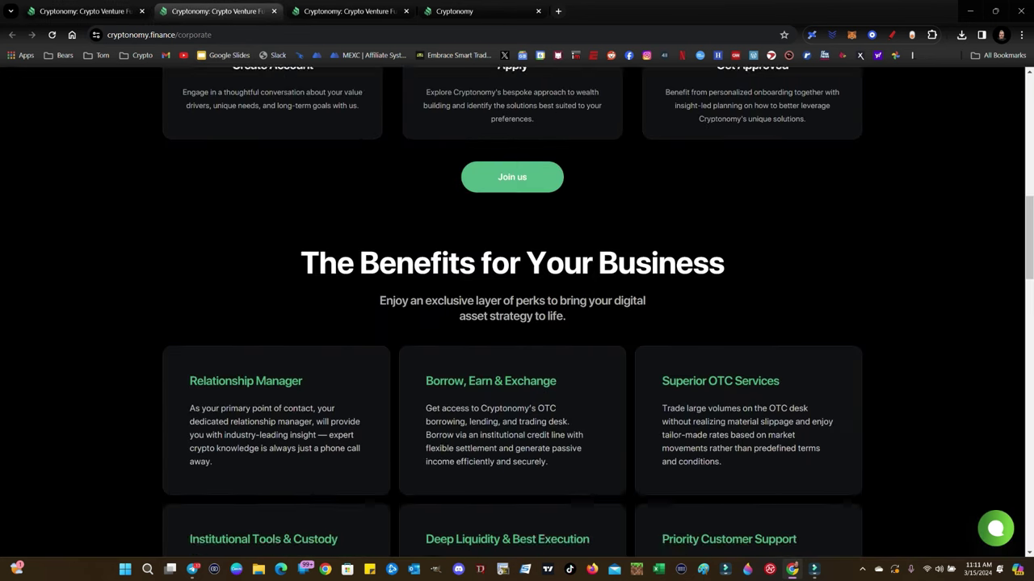
scroll(517, 312, down, 3)
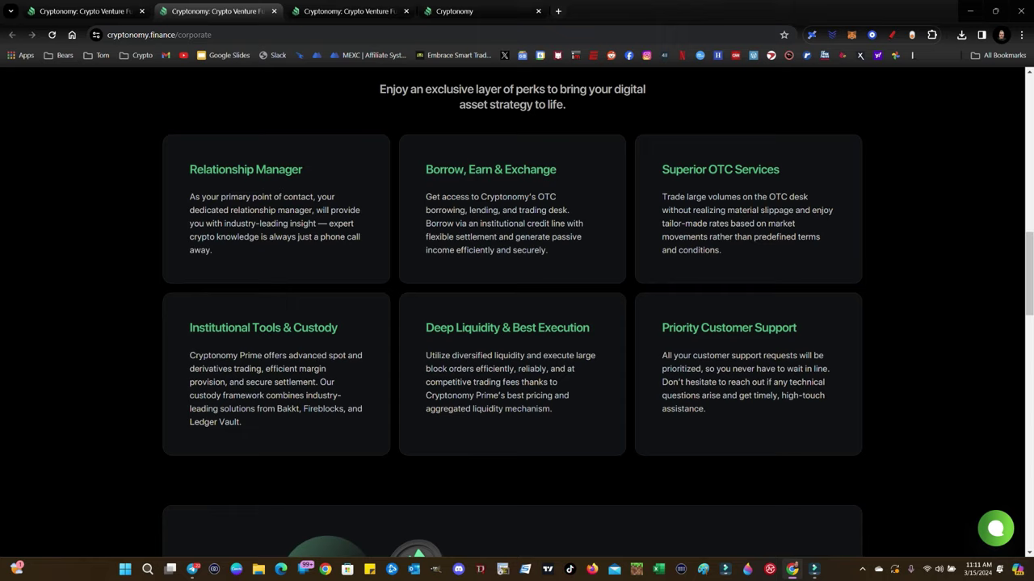
key(ctrl+Tab)
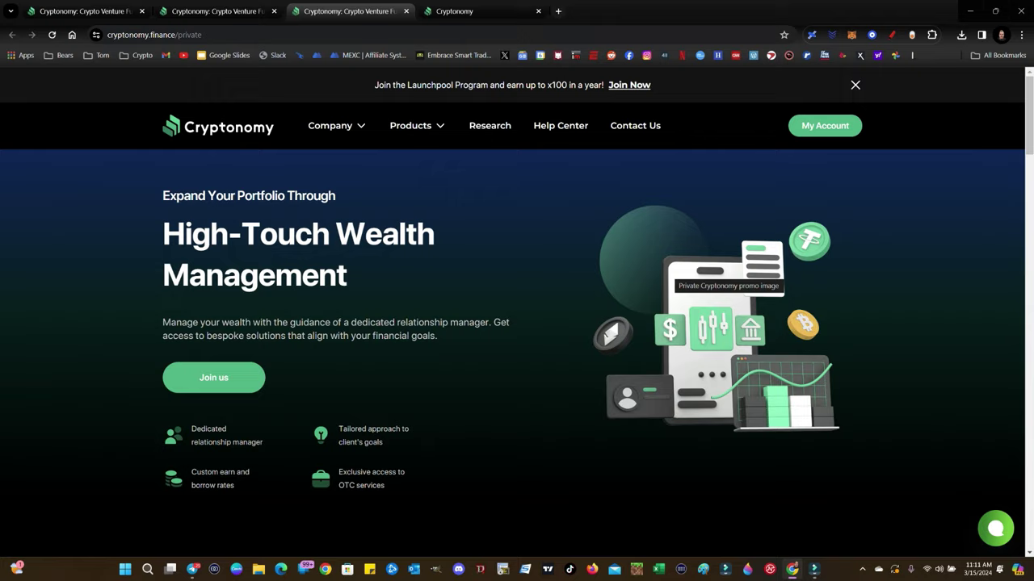
scroll(517, 323, down, 5)
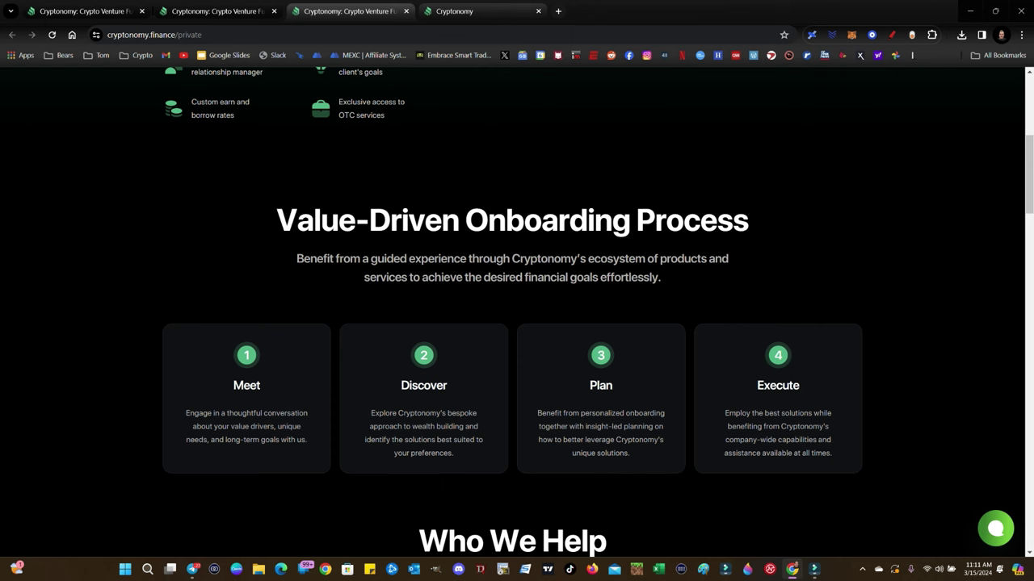
- Review the fixed deposits in the Cryptonomy interest account and check the details of the 2000 USDT and 4345 USDT Tether deposits
click(476, 12)
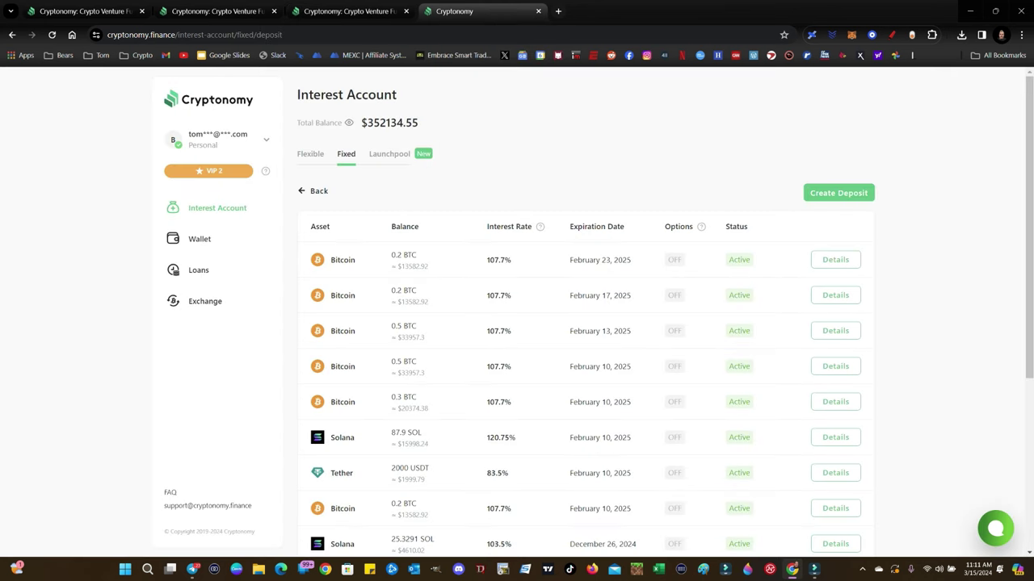
scroll(585, 364, down, 3)
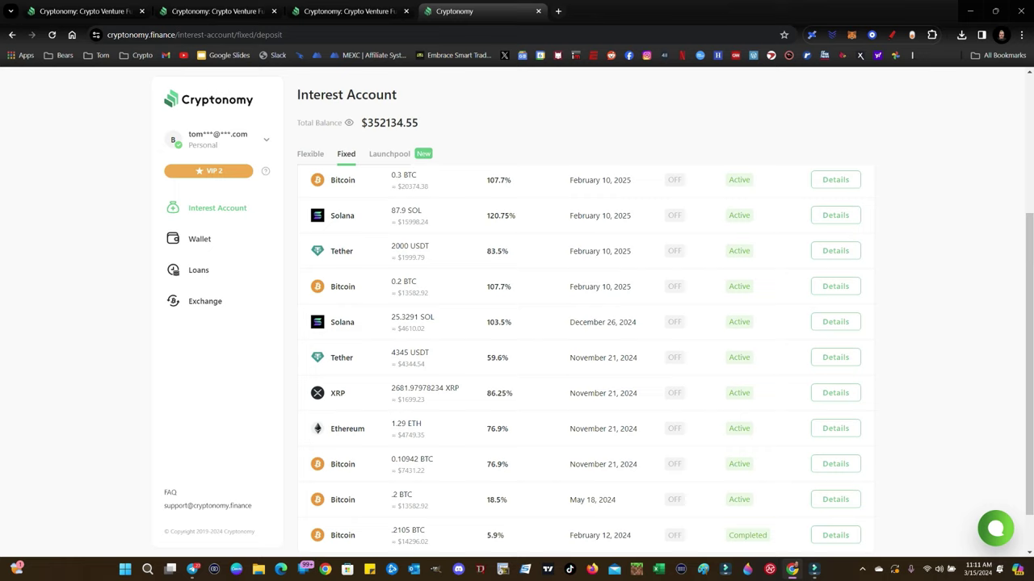
click(836, 215)
click(835, 250)
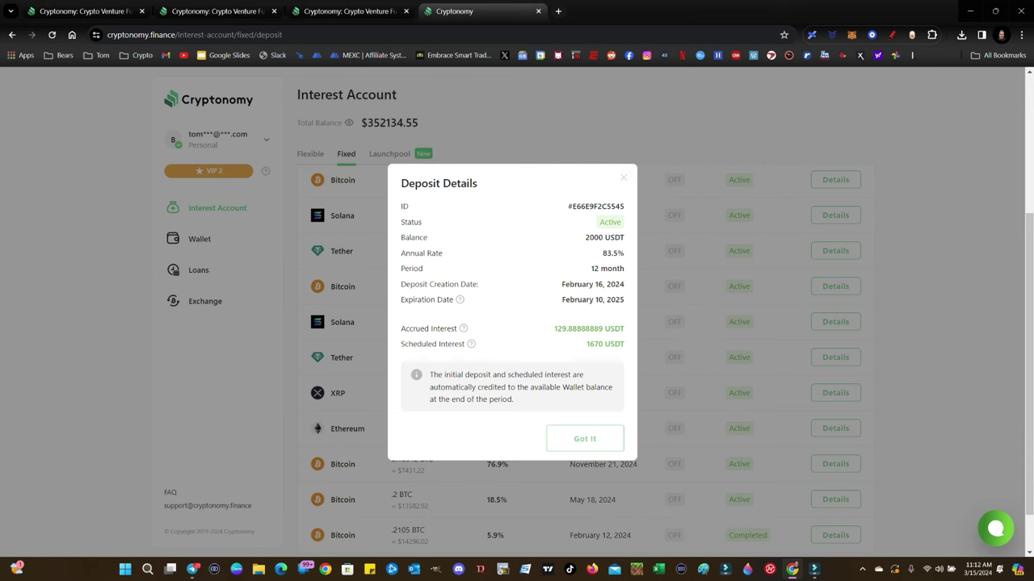
key(Escape)
click(835, 357)
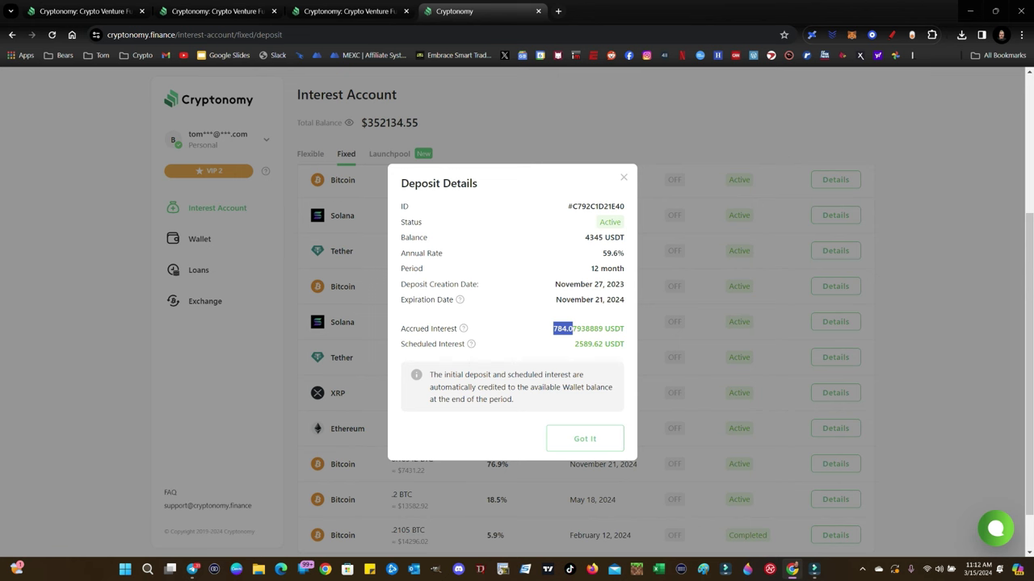
key(Escape)
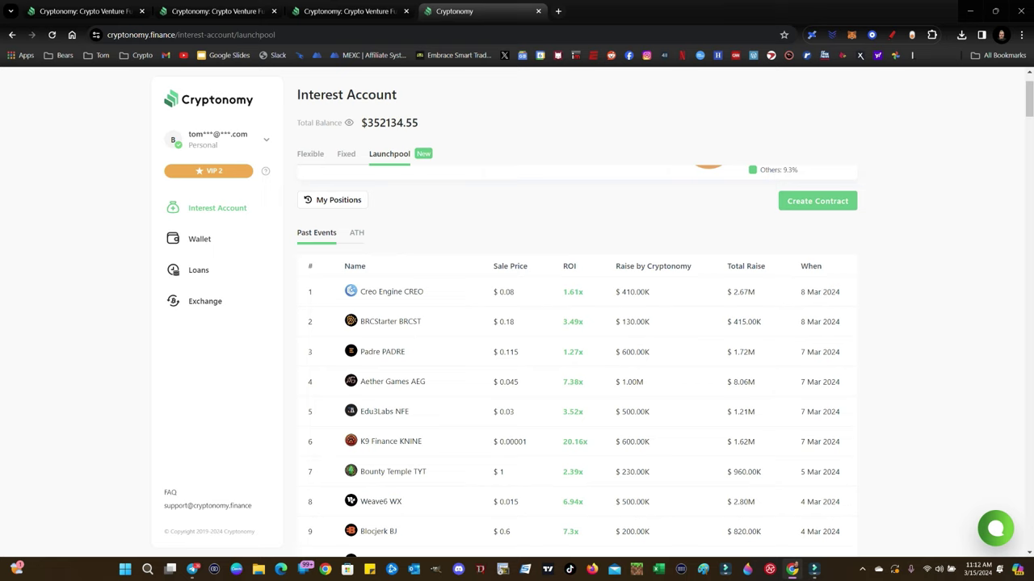
- Examine the Launchpool past events list with its sale prices, ROI and raise amounts
scroll(577, 363, down, 1)
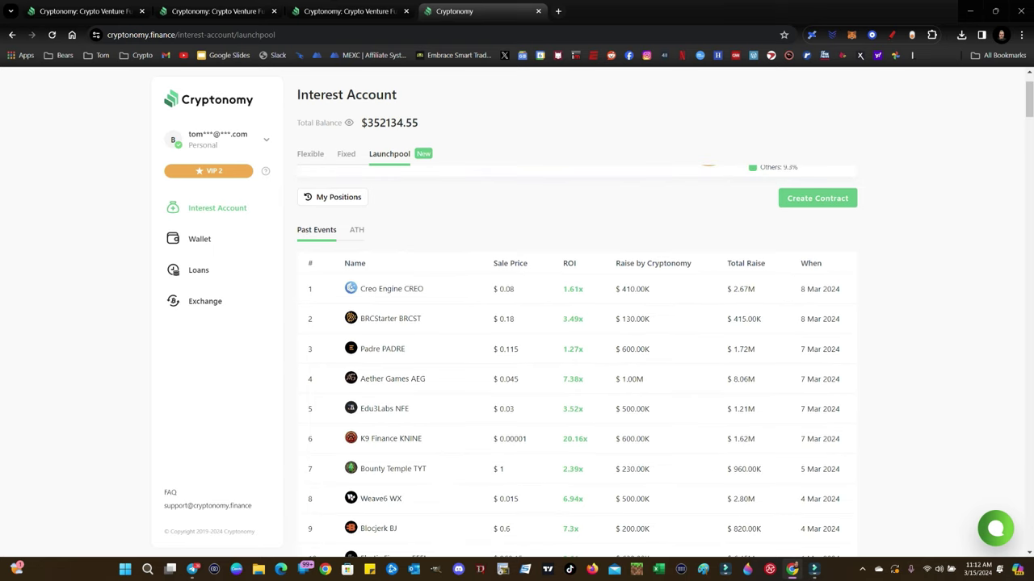
scroll(577, 364, down, 1)
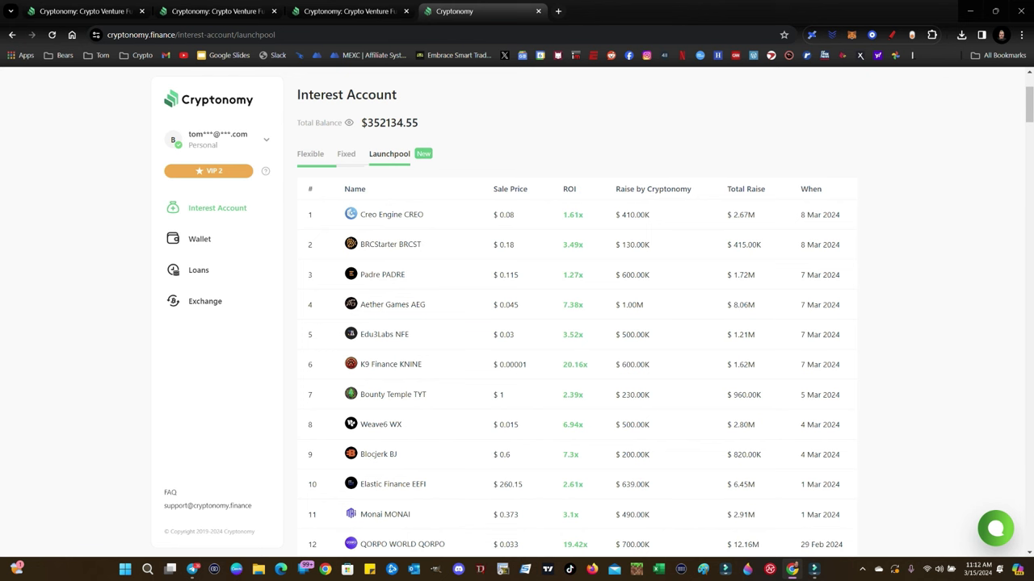
scroll(577, 363, up, 1)
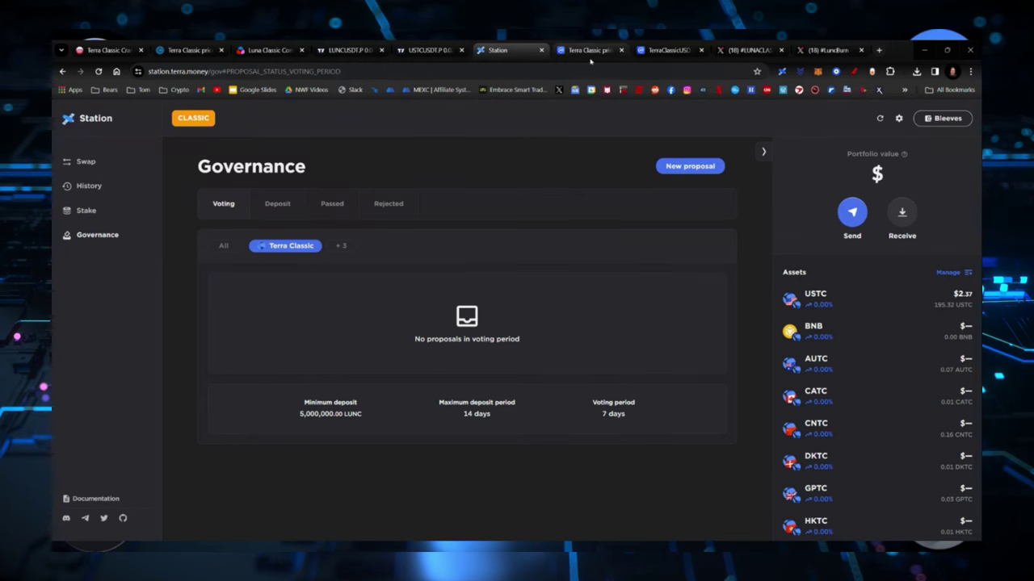
- Check Terra Classic's price and 24-hour volume on CoinMarketCap, and view the same figures for TerraClassicUSD
click(590, 50)
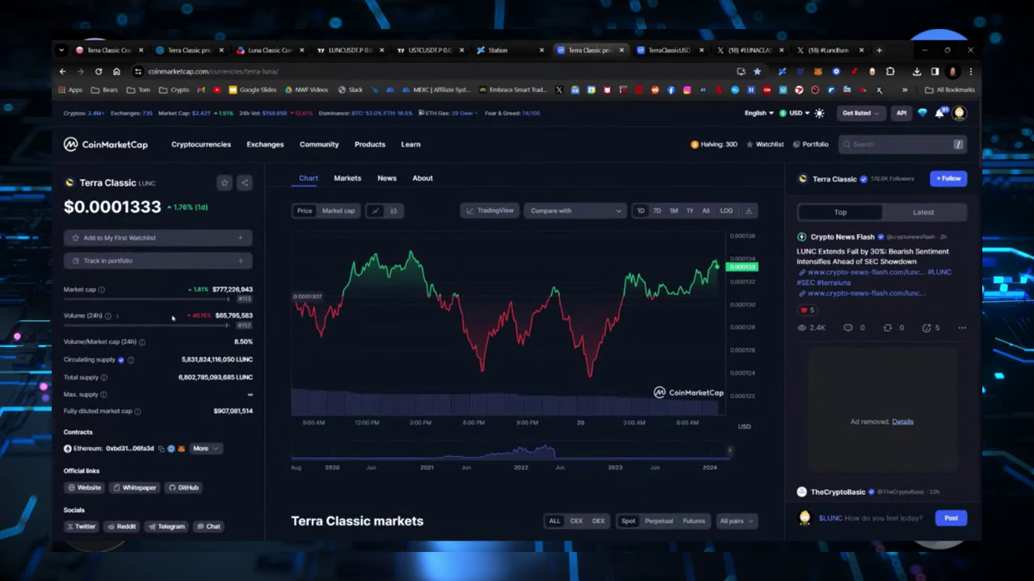
mouse_move(226, 326)
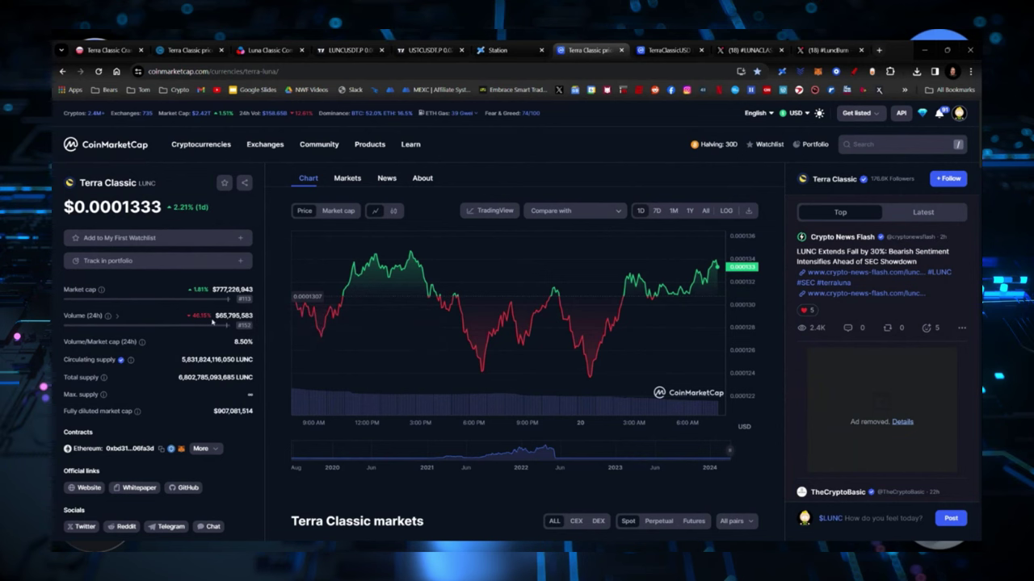
key(ctrl+Tab)
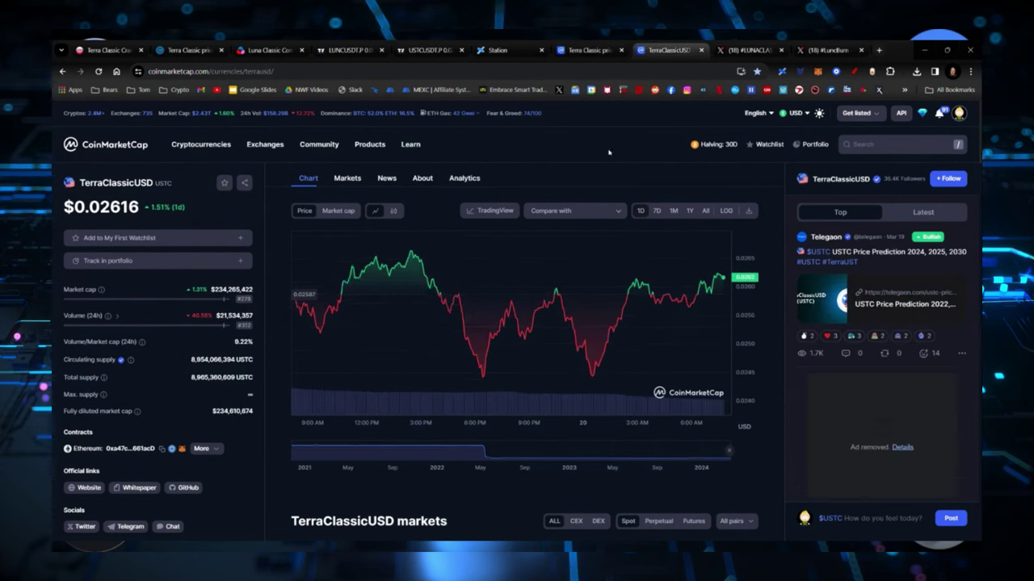
- Look through the top X posts for #LUNACLASSIC and #LuncBurn
click(747, 50)
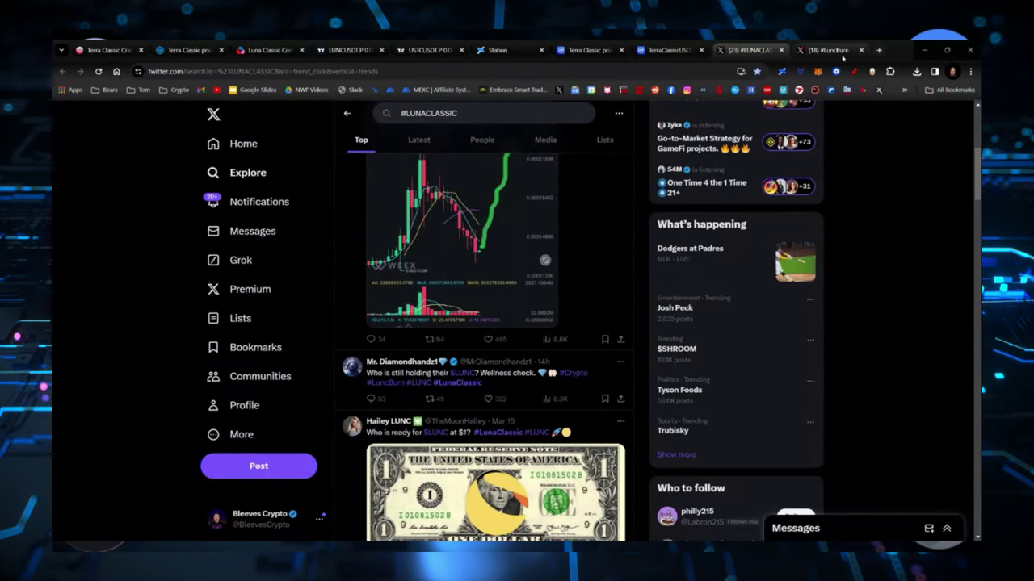
key(ctrl+Tab)
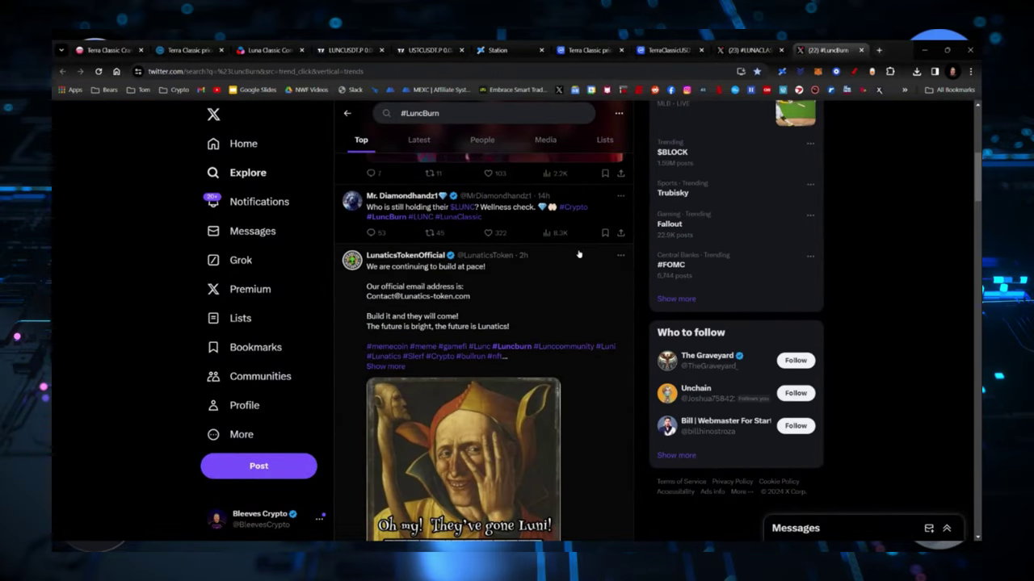
scroll(586, 251, down, 5)
scroll(599, 248, up, 10)
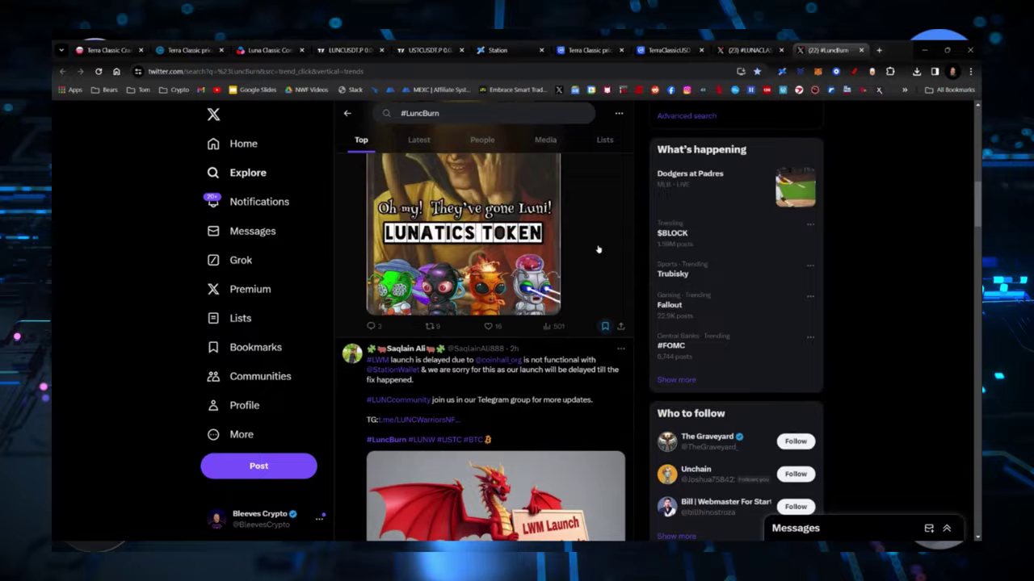